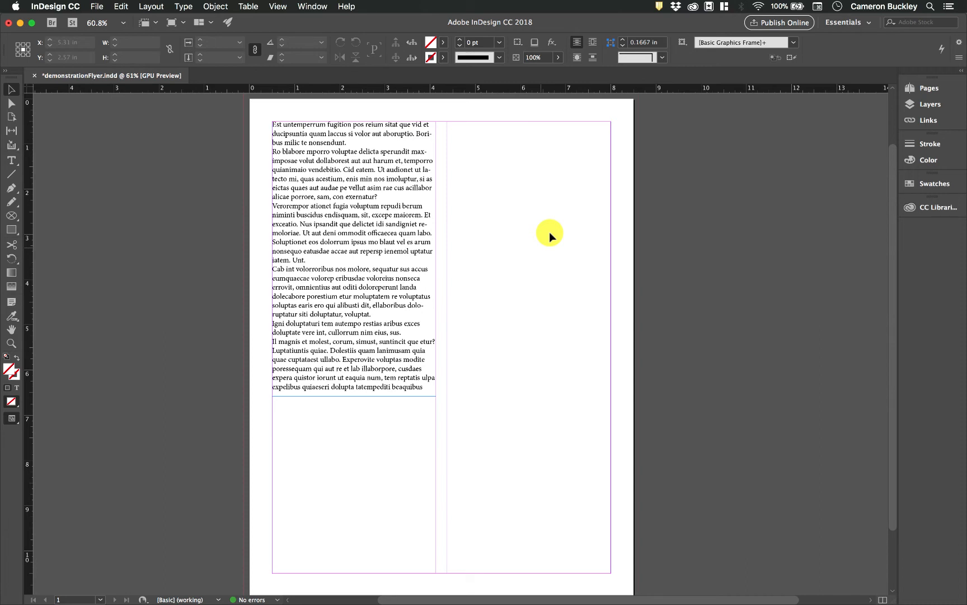
# Place the planet-earth JPG from Downloads across the empty second column at about 3.625 in square
pyautogui.click(97, 7)
pyautogui.click(134, 153)
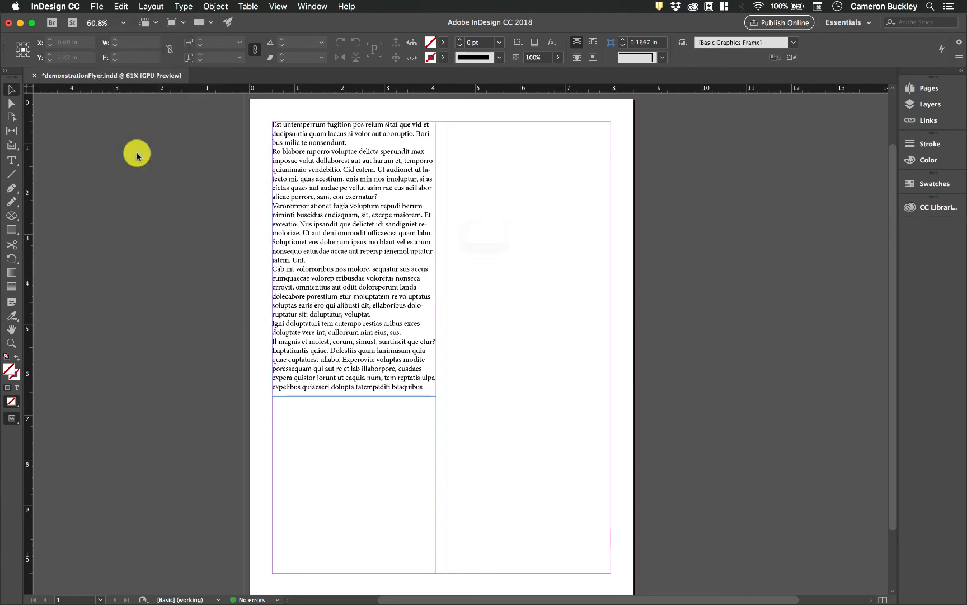
pyautogui.scroll(-5, 478, 230)
pyautogui.click(465, 279)
pyautogui.click(666, 371)
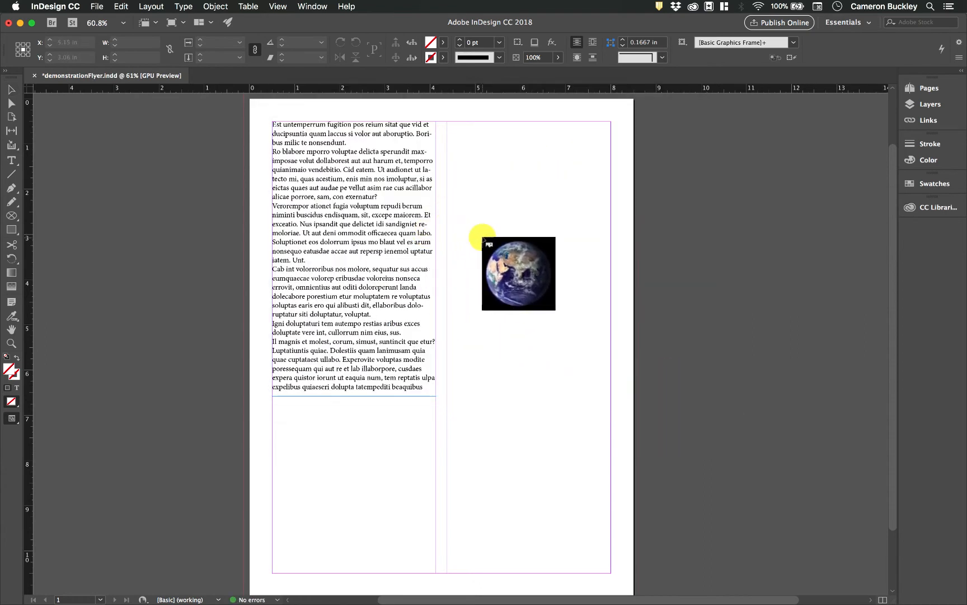
pyautogui.moveTo(448, 210); pyautogui.dragTo(613, 357)
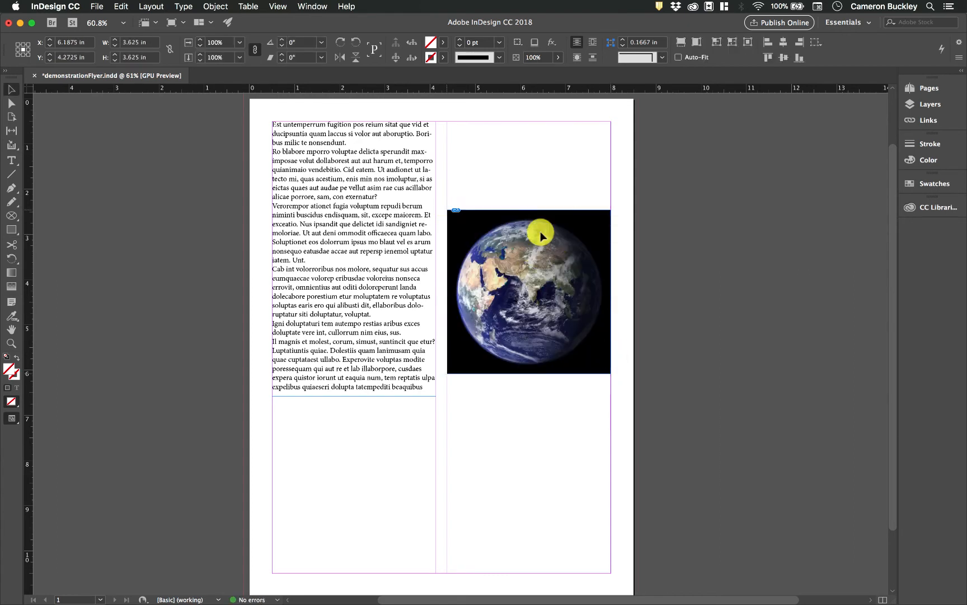
# Move the placed earth image up within the second column, and delete it
pyautogui.moveTo(537, 254); pyautogui.dragTo(570, 167)
pyautogui.press('Delete')
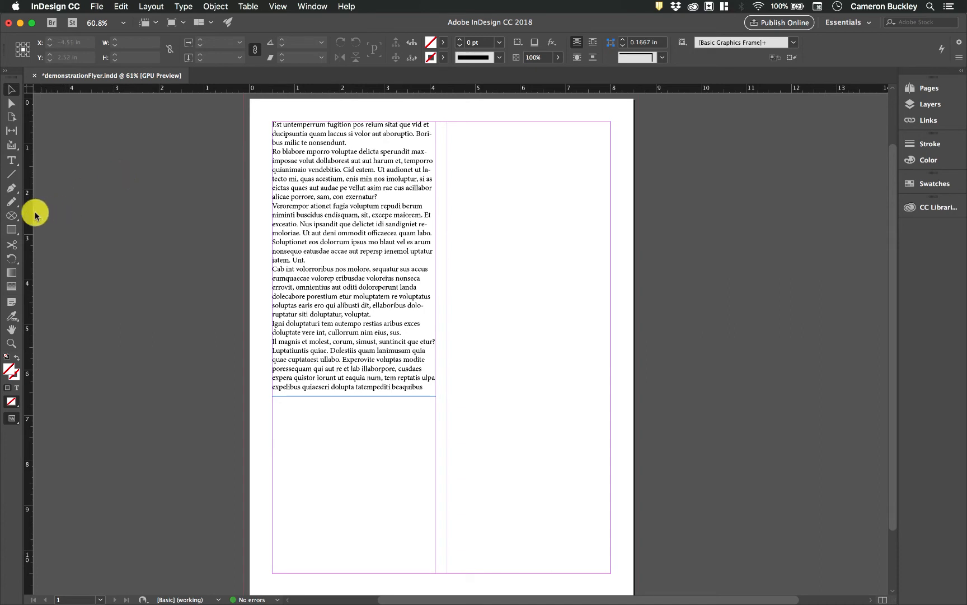
# Draw a rectangular placeholder frame about 3.625 by 2.4 in across the upper part of the second column
pyautogui.click(12, 216)
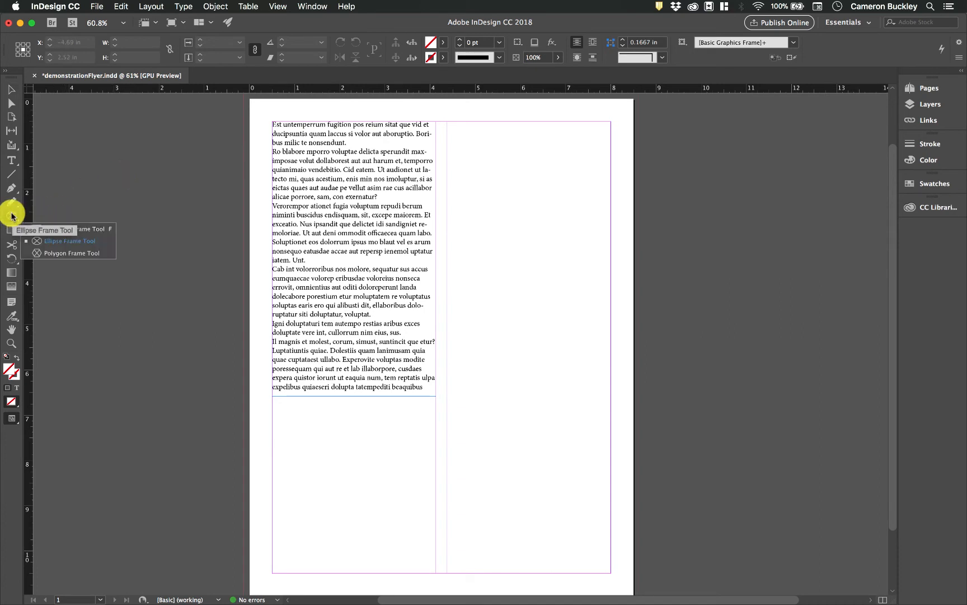
pyautogui.moveTo(14, 222); pyautogui.dragTo(75, 227)
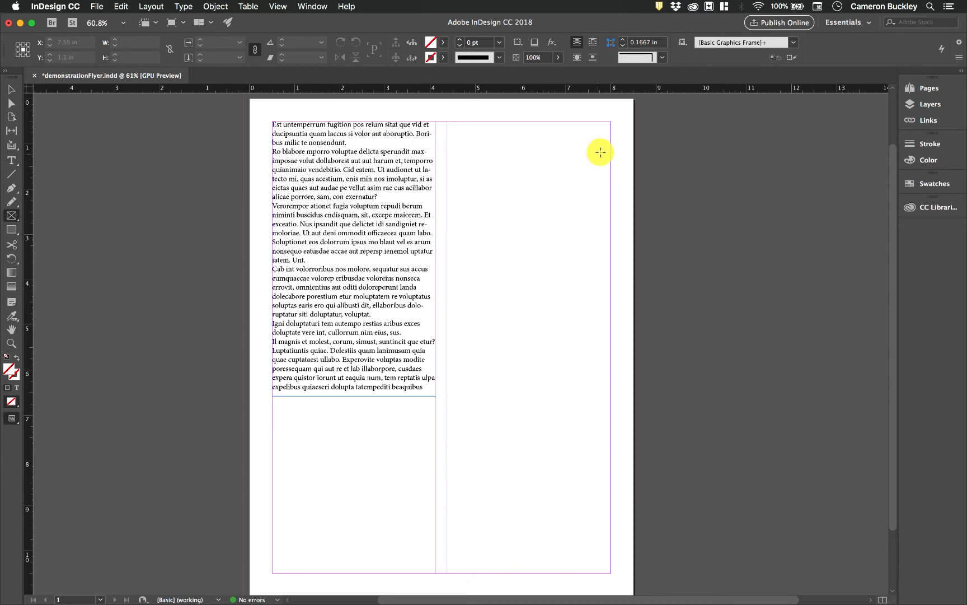
pyautogui.moveTo(610, 152); pyautogui.dragTo(446, 257)
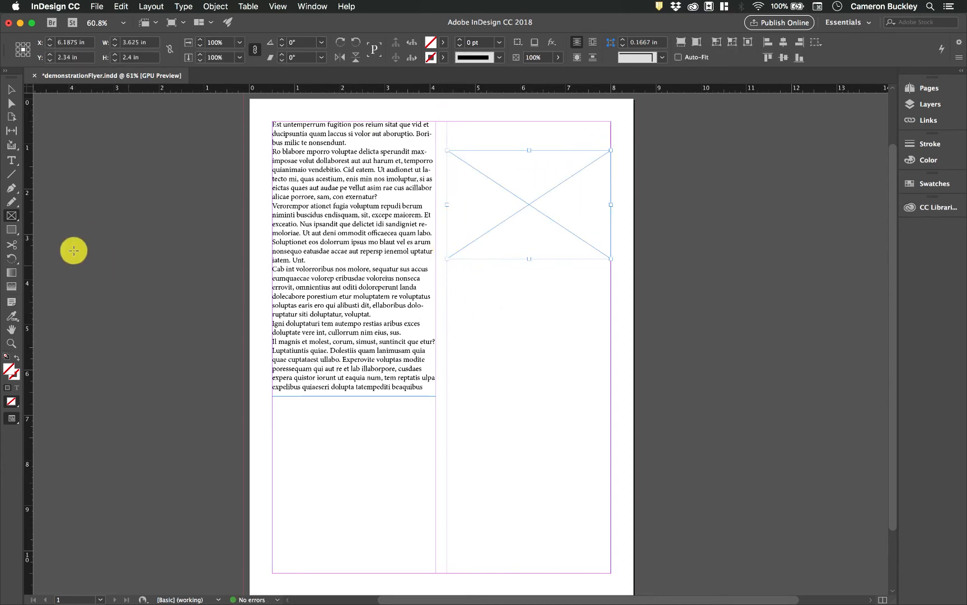
# Draw an elliptical placeholder frame about 3.12 by 2.84 in below the rectangular one, and deselect it
pyautogui.moveTo(12, 216); pyautogui.dragTo(42, 238)
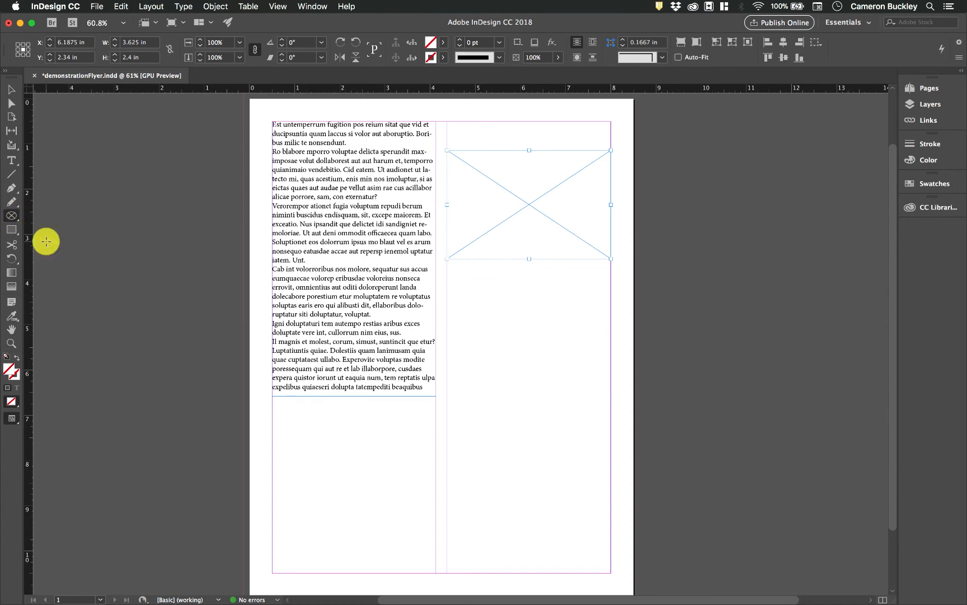
pyautogui.moveTo(600, 334); pyautogui.dragTo(458, 461)
pyautogui.click(11, 90)
pyautogui.click(138, 193)
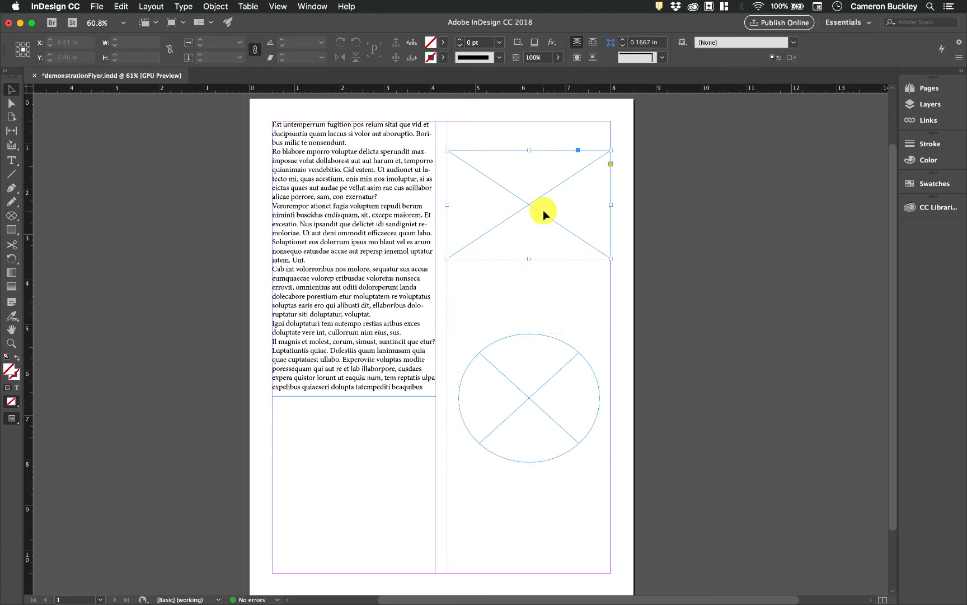
# Place the planet-earth JPG from Downloads into the rectangular frame
pyautogui.click(540, 438)
pyautogui.click(546, 214)
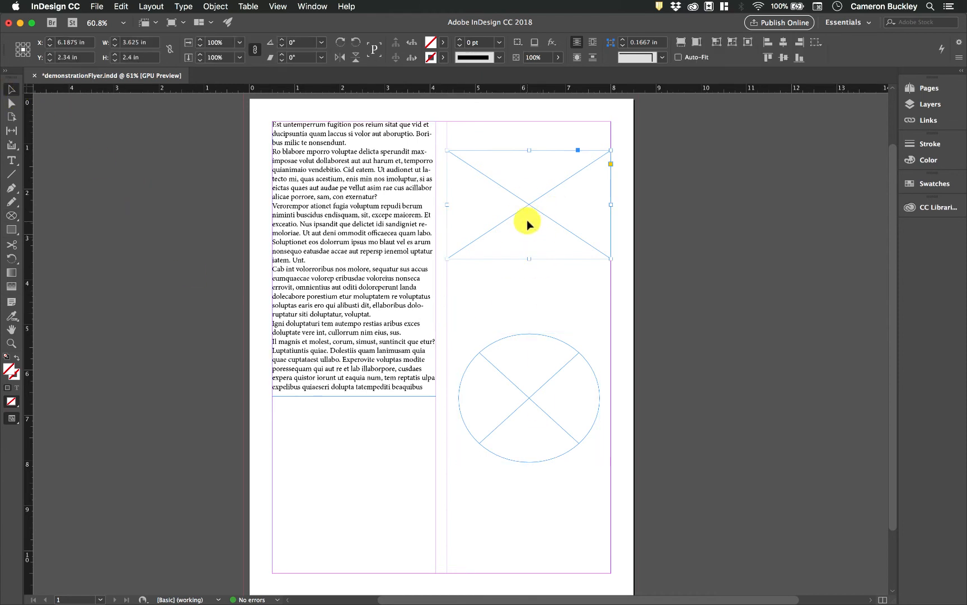
pyautogui.click(97, 6)
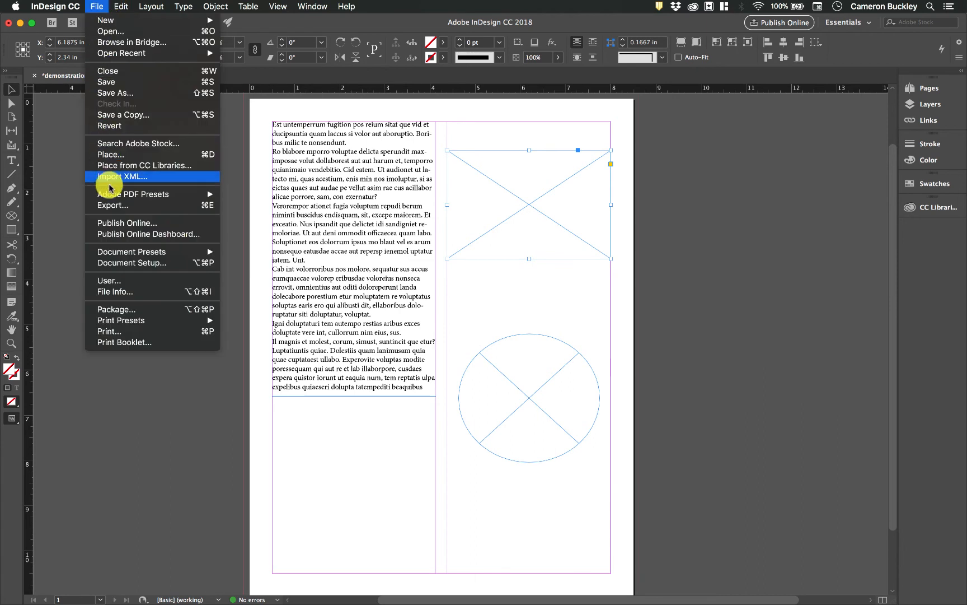
pyautogui.click(559, 162)
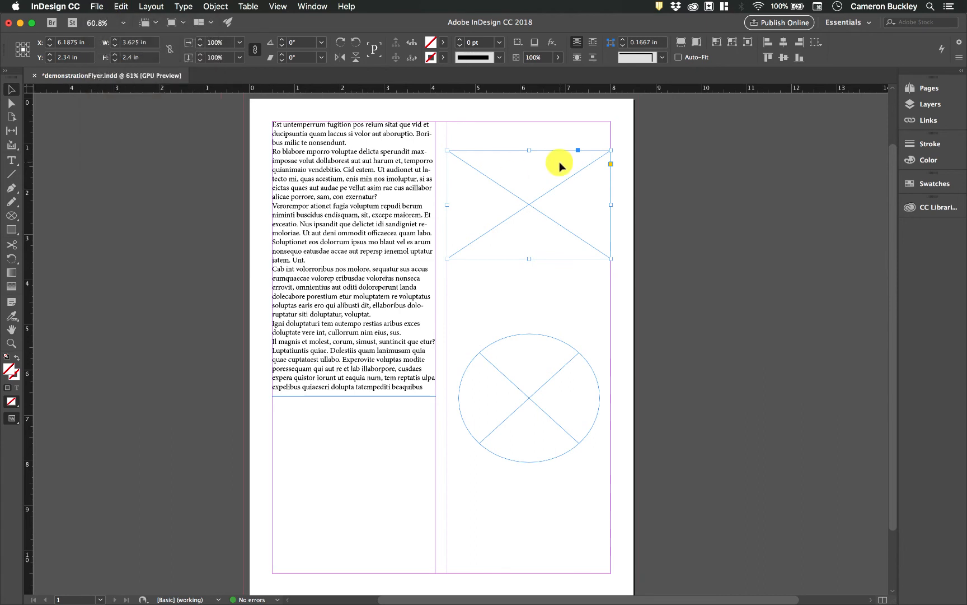
pyautogui.press('super+d')
pyautogui.scroll(-5, 529, 224)
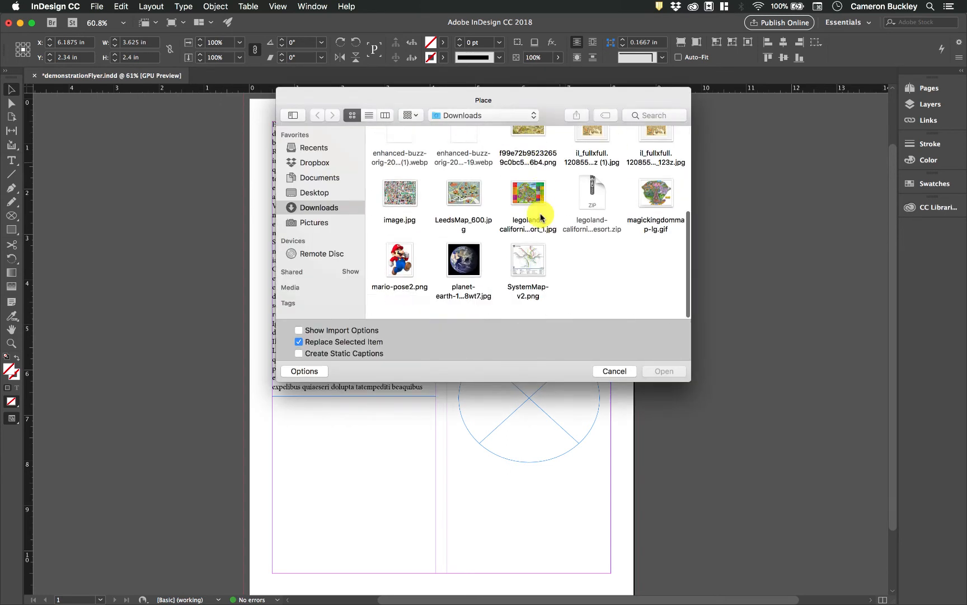
pyautogui.click(463, 272)
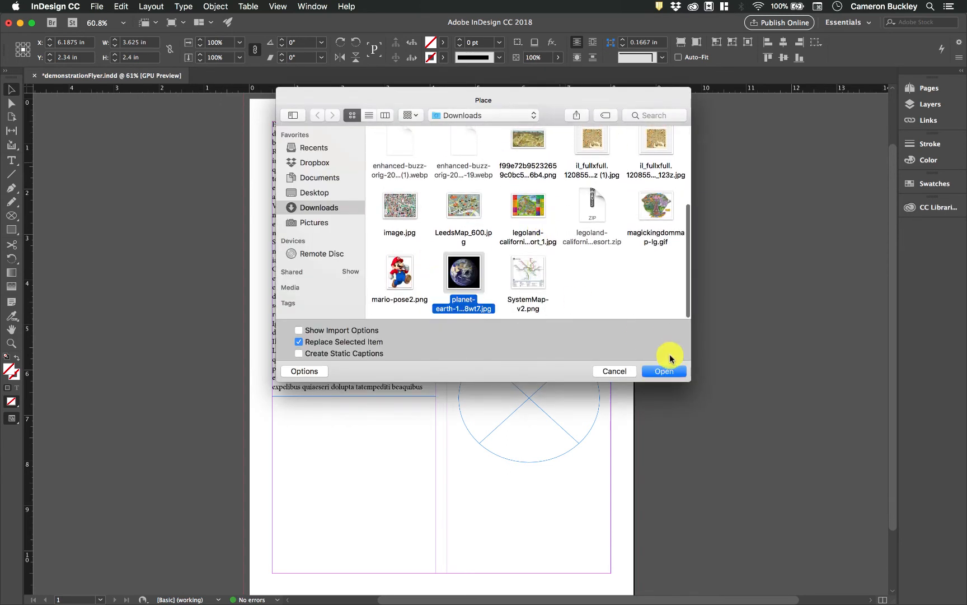
pyautogui.click(665, 372)
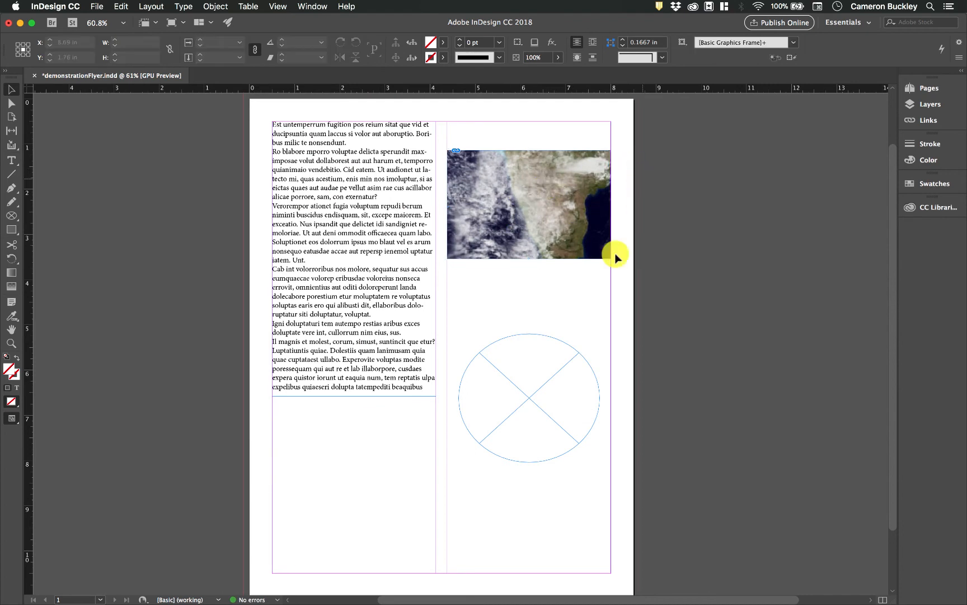
# Place the planet-earth JPG from Downloads into the elliptical frame
pyautogui.click(520, 349)
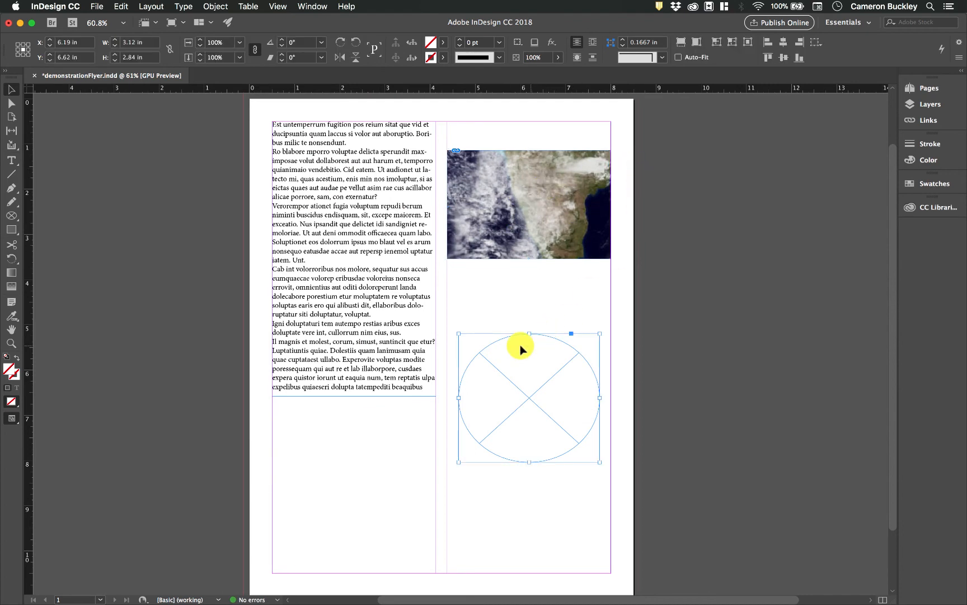
pyautogui.press('super+d')
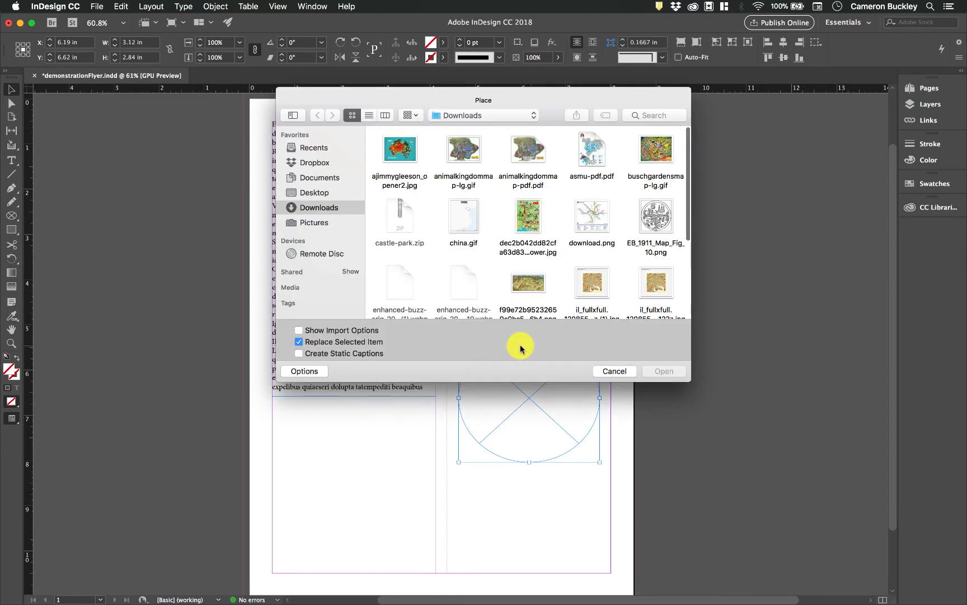
pyautogui.scroll(-5, 551, 231)
pyautogui.click(467, 267)
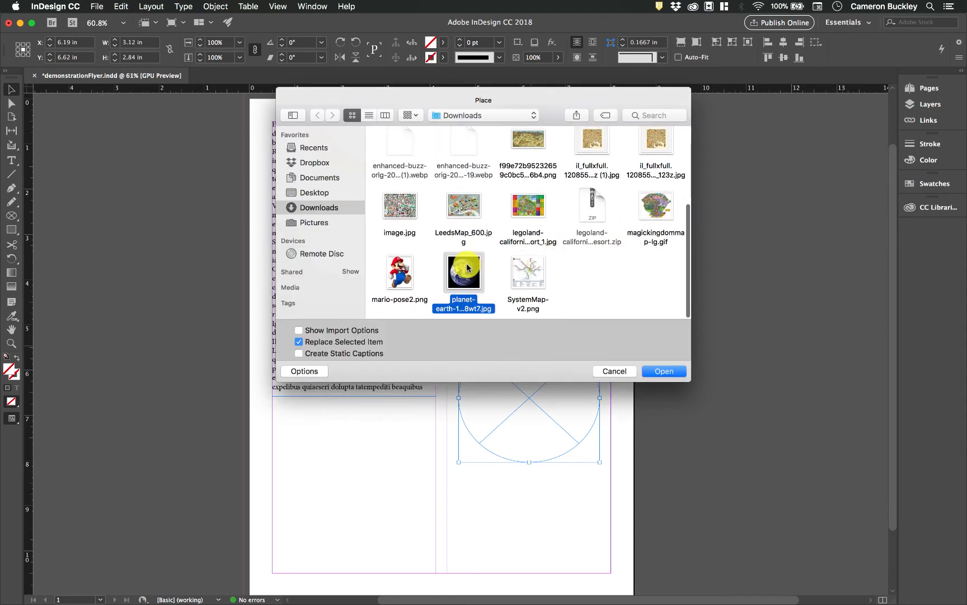
pyautogui.doubleClick(467, 266)
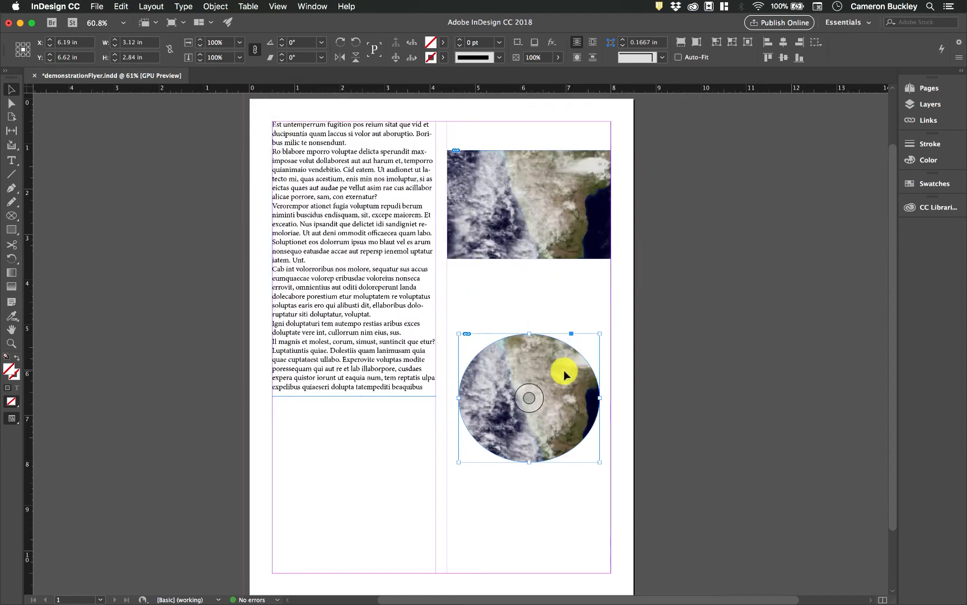
# Move the elliptical image frame below the text, and extend the rectangular image frame to about 7.38 in high in the second column
pyautogui.moveTo(567, 374); pyautogui.dragTo(392, 447)
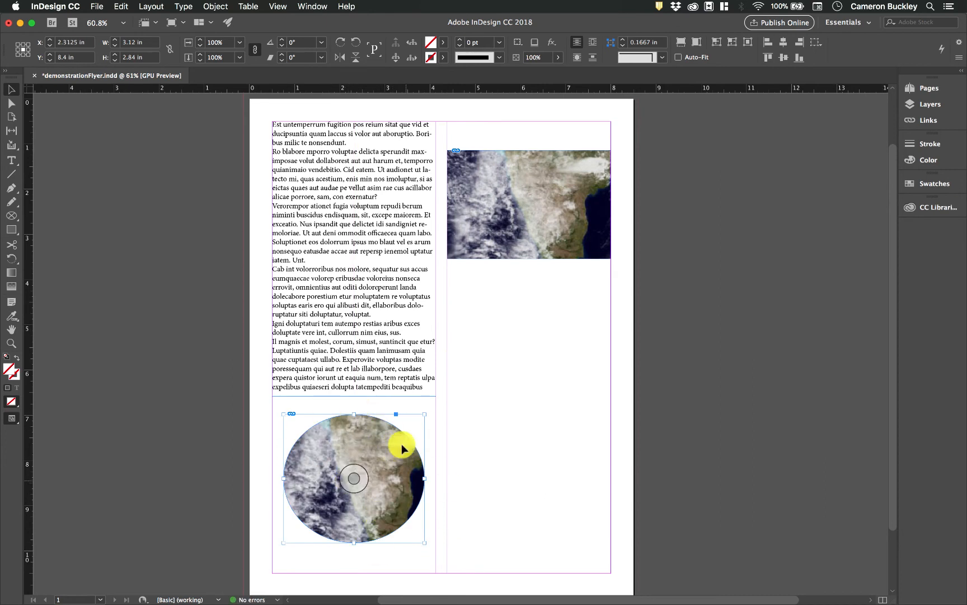
pyautogui.moveTo(572, 211); pyautogui.dragTo(570, 341)
pyautogui.moveTo(528, 277); pyautogui.dragTo(526, 188)
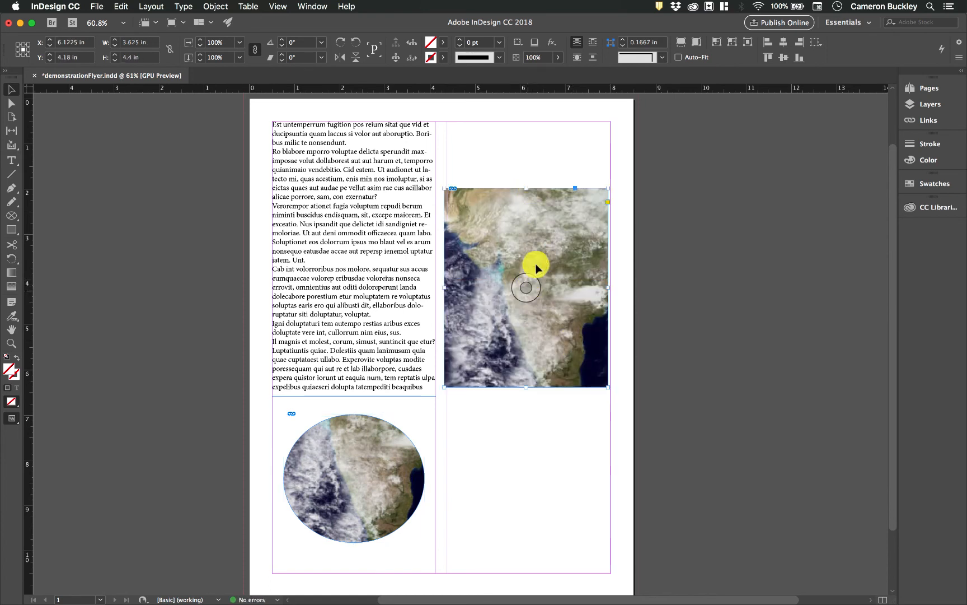
pyautogui.moveTo(525, 385); pyautogui.dragTo(524, 521)
pyautogui.moveTo(535, 205); pyautogui.dragTo(540, 205)
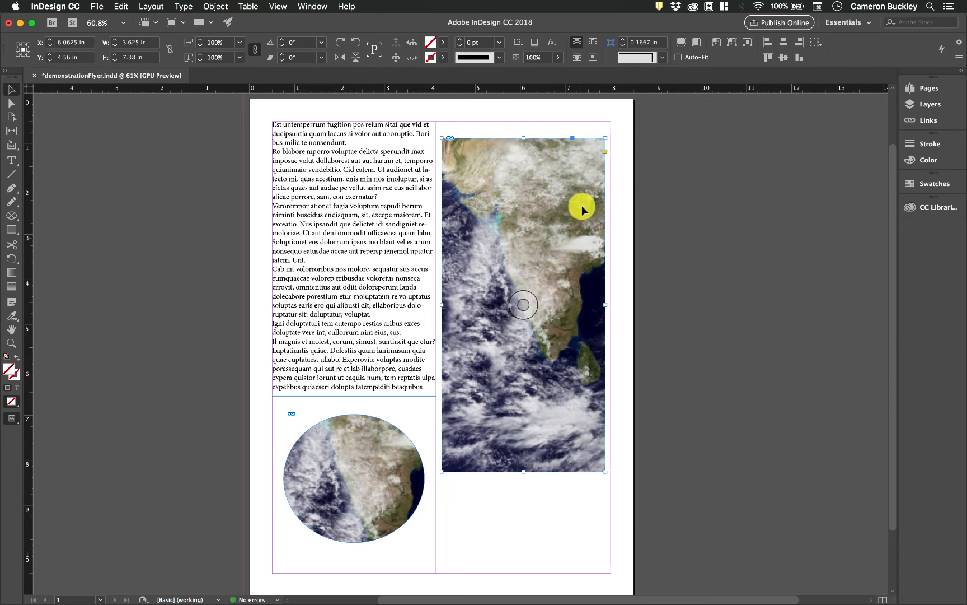
# Pan the earth image within the tall rectangular frame without moving the frame, undoing the first attempt
pyautogui.moveTo(527, 304); pyautogui.dragTo(485, 356)
pyautogui.press('super+z')
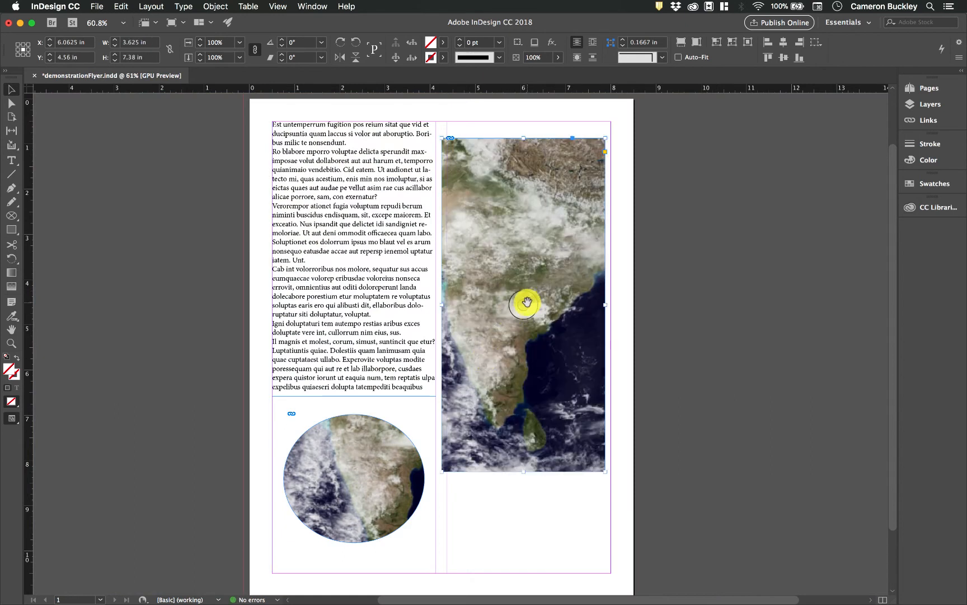
pyautogui.moveTo(526, 303); pyautogui.dragTo(309, 342)
pyautogui.click(554, 275)
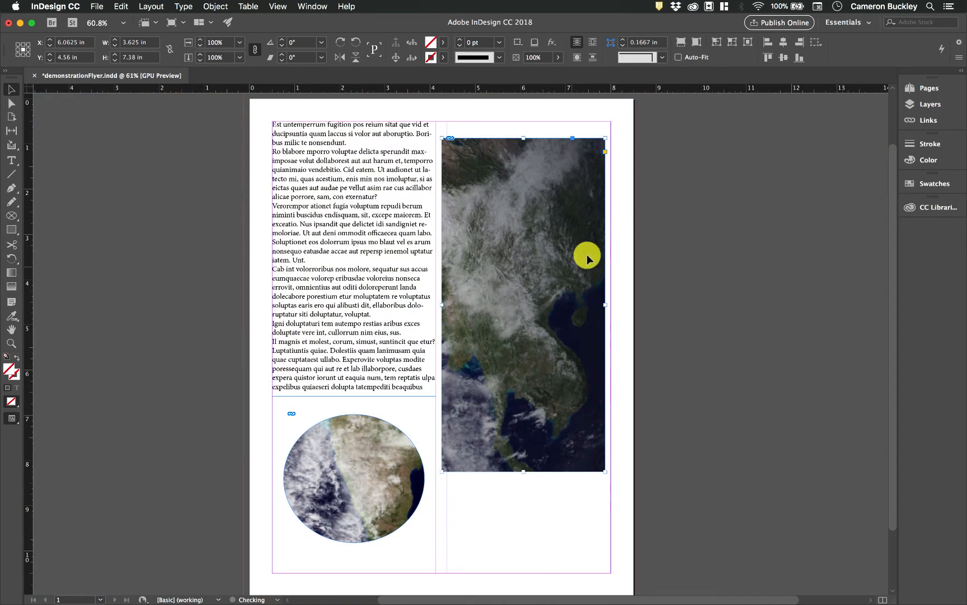
# Select the full earth image inside the rectangular frame and move it to about X+ 0.125 in, Y+ 5.0133 in
pyautogui.doubleClick(555, 256)
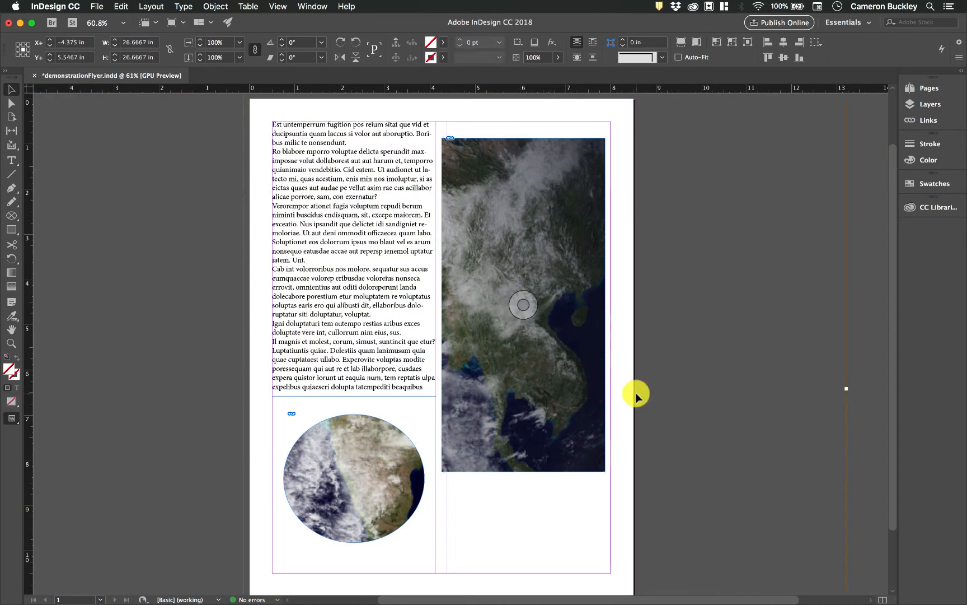
pyautogui.click(858, 288)
pyautogui.scroll(-4, 859, 288)
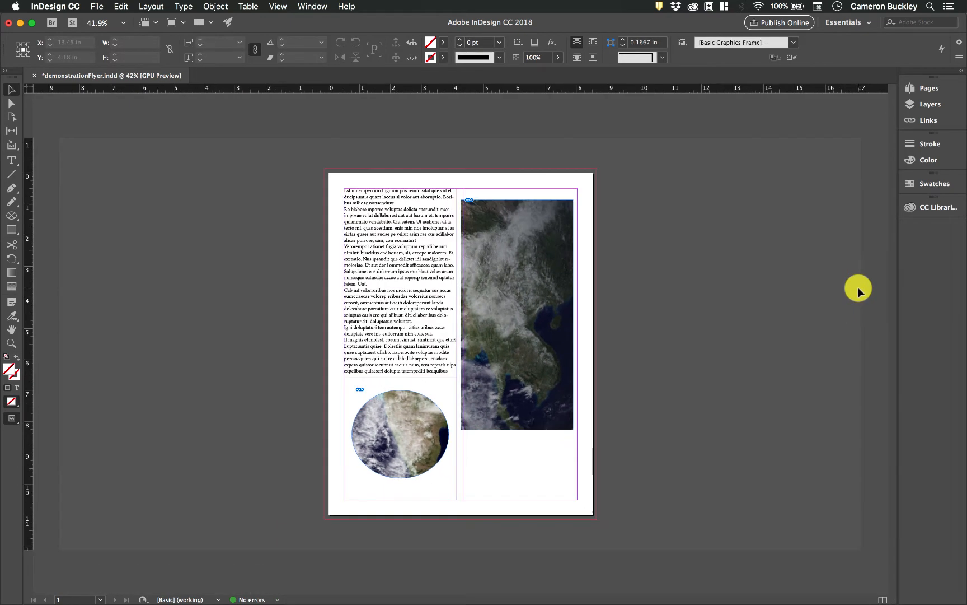
pyautogui.doubleClick(533, 242)
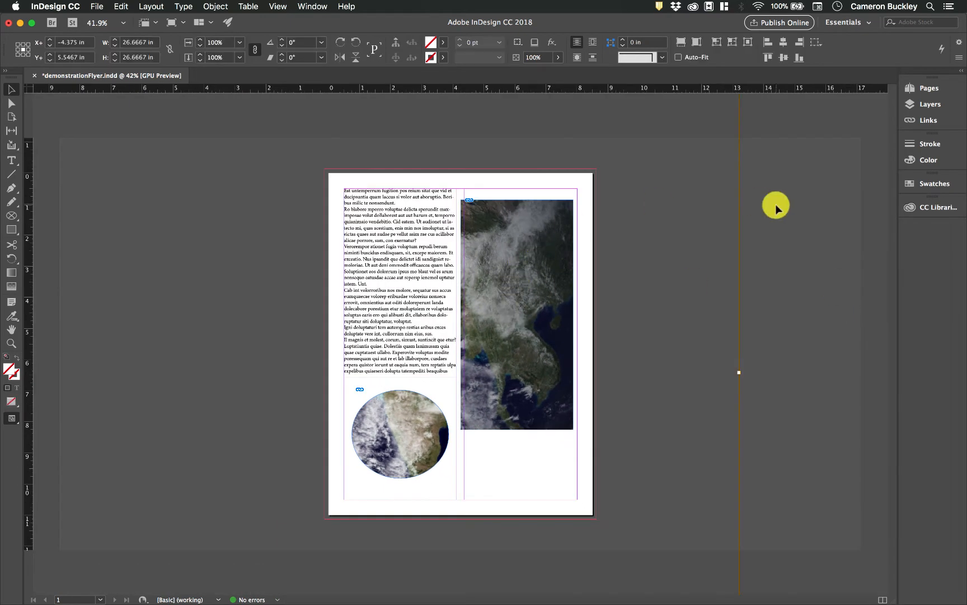
pyautogui.scroll(-4, 806, 229)
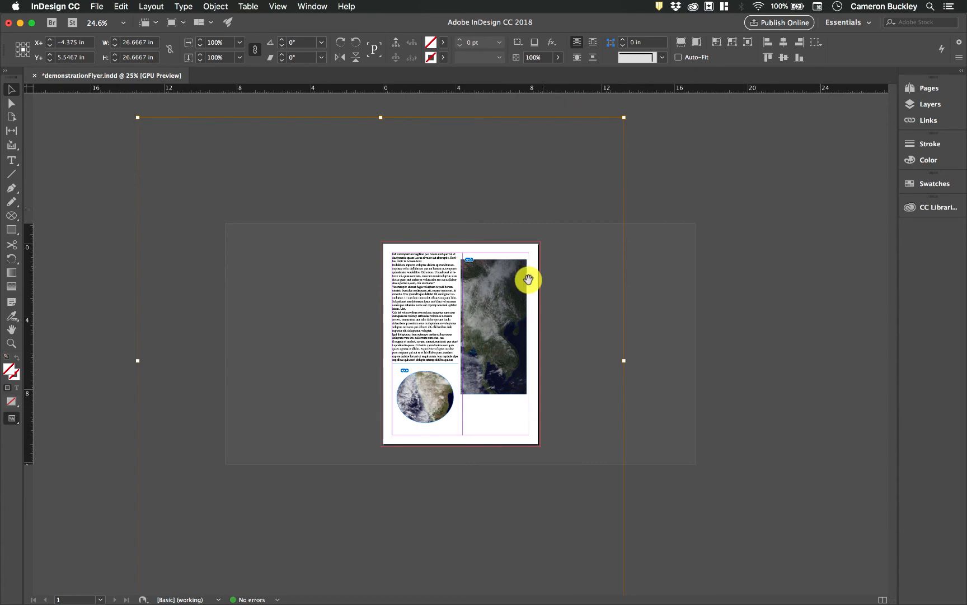
pyautogui.moveTo(496, 326); pyautogui.dragTo(580, 316)
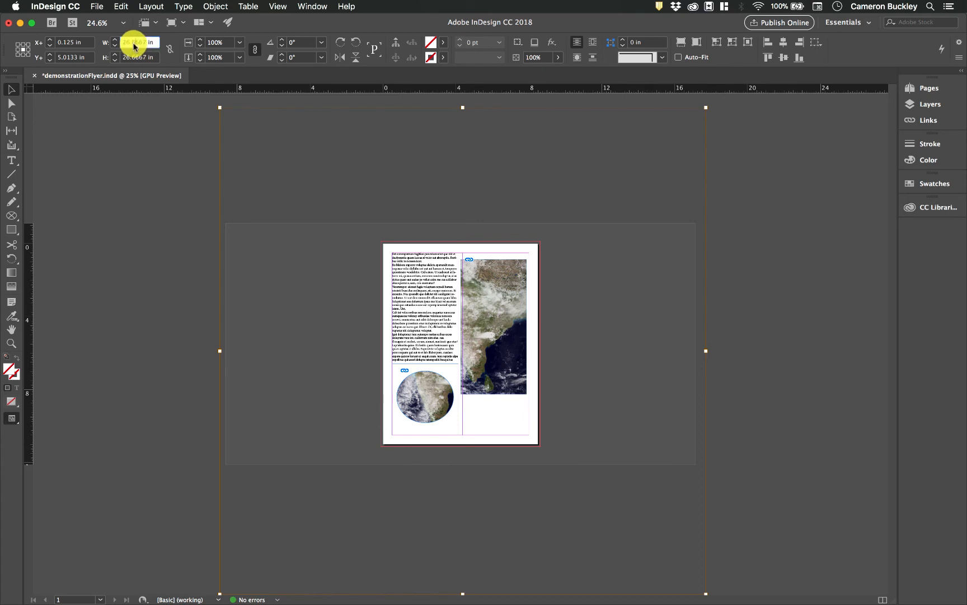
# Set the earth image inside the rectangular frame to 5 in wide and 5 in high
pyautogui.press('Tab')
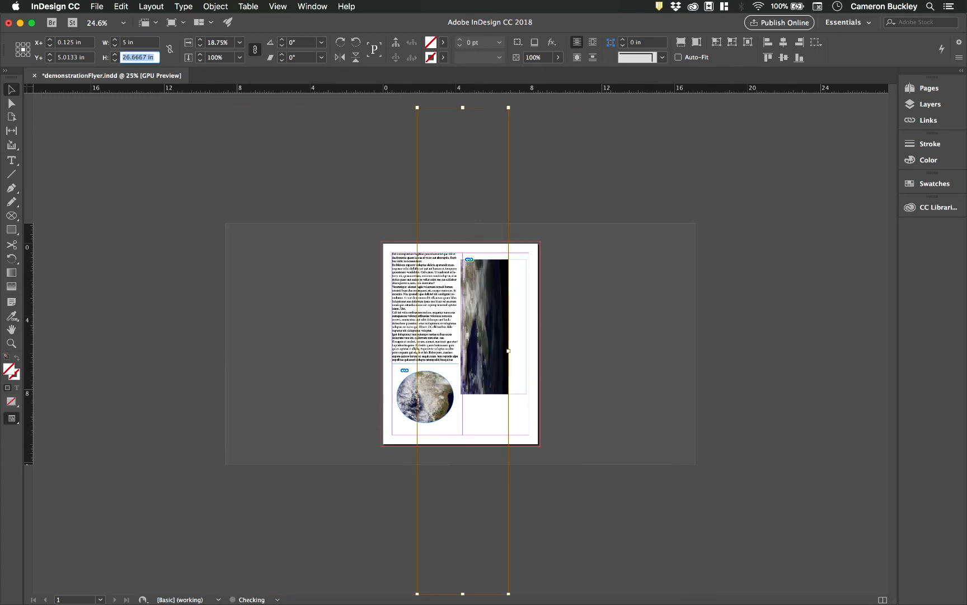
pyautogui.write('5')
pyautogui.click(138, 115)
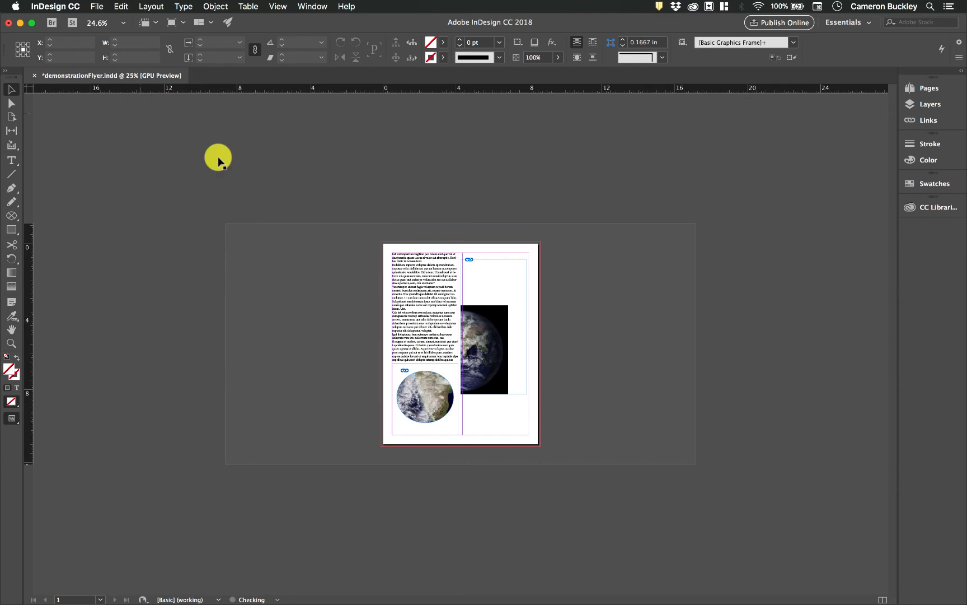
# Reposition the resized earth image within the rectangular frame to about X+ 1.9375 in, Y+ 3.38 in
pyautogui.click(480, 344)
pyautogui.moveTo(507, 337)
pyautogui.mouseDown()
pyautogui.moveTo(525, 313)
pyautogui.moveTo(513, 327)
pyautogui.mouseUp()
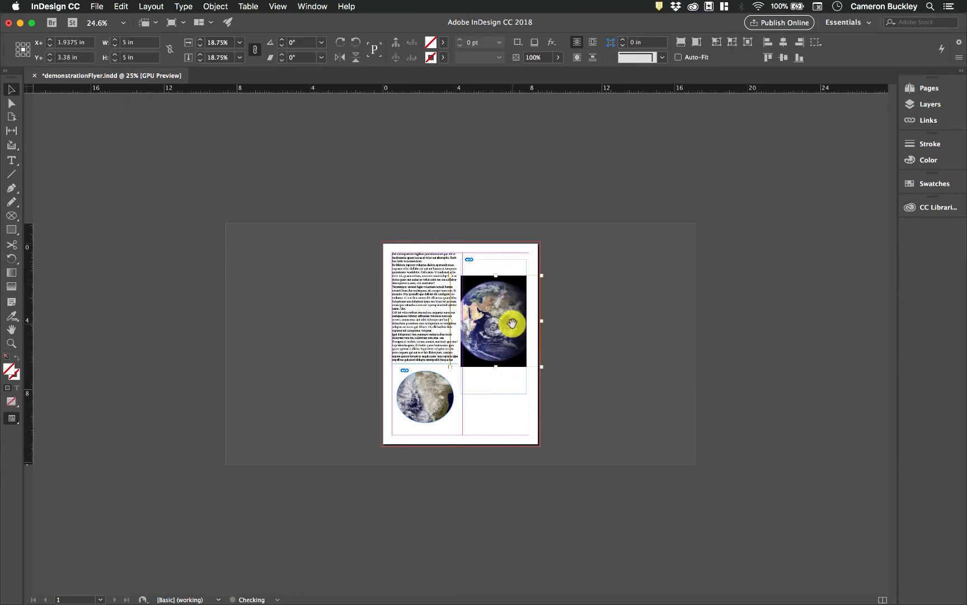
pyautogui.click(614, 301)
# Enlarge the earth image proportionally within its rectangular frame to about 9.69 in square
pyautogui.doubleClick(507, 299)
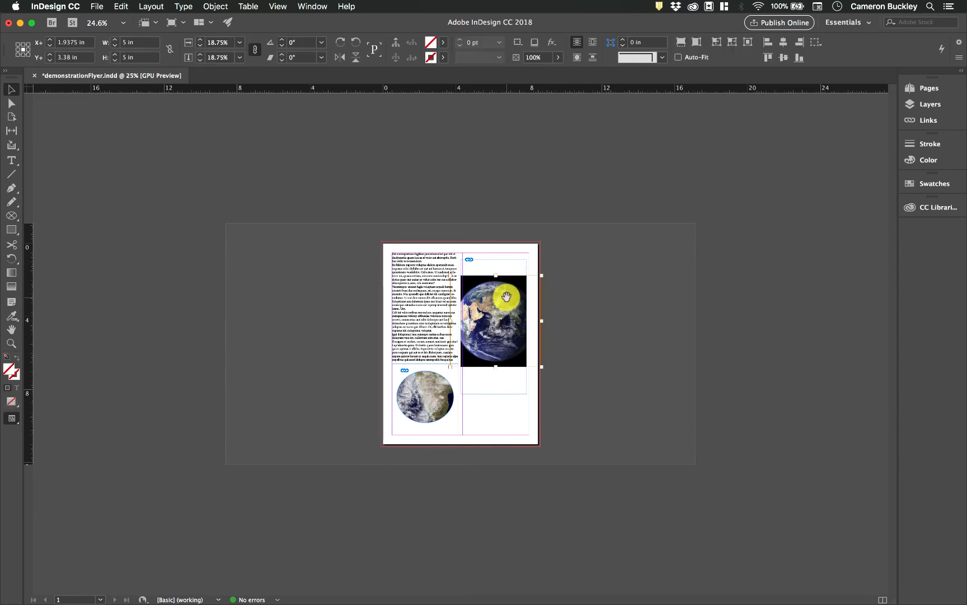
pyautogui.press('alt+super+period')
pyautogui.press('alt+super+period')
pyautogui.press('alt+super+period')
pyautogui.press('alt+super+period')
pyautogui.press('alt+super+period')
pyautogui.press('alt+super+period')
pyautogui.press('alt+super+period')
pyautogui.press('alt+super+period')
pyautogui.press('alt+super+period')
pyautogui.press('alt+super+period')
pyautogui.press('alt+super+period')
pyautogui.press('alt+super+period')
pyautogui.press('alt+super+period')
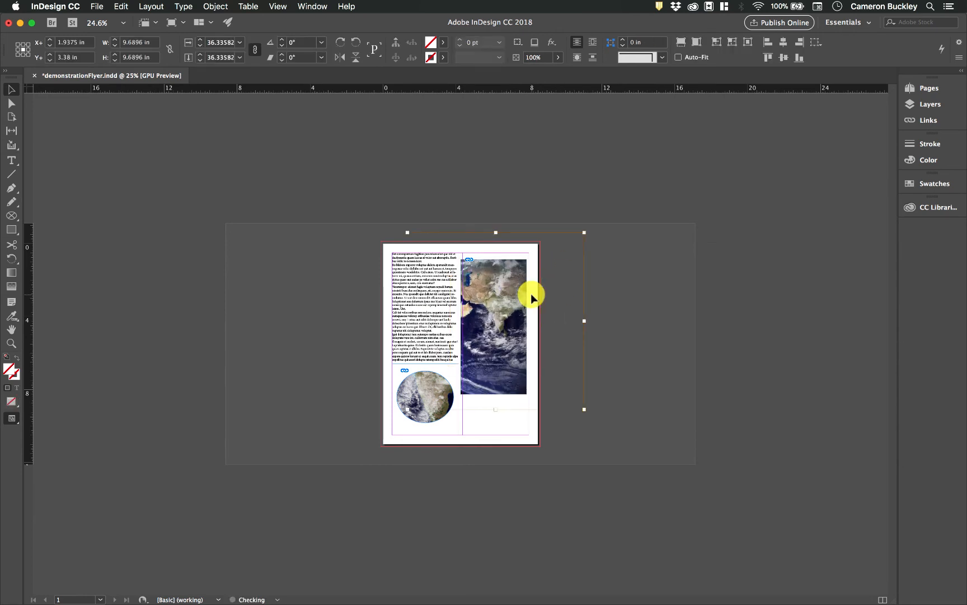
# Scale the earth image back down in increments until its lower edge sits just inside the rectangular frame
pyautogui.press('alt+super+comma')
pyautogui.press('alt+super+comma')
pyautogui.press('alt+super+comma')
pyautogui.press('alt+super+comma')
pyautogui.press('alt+super+comma')
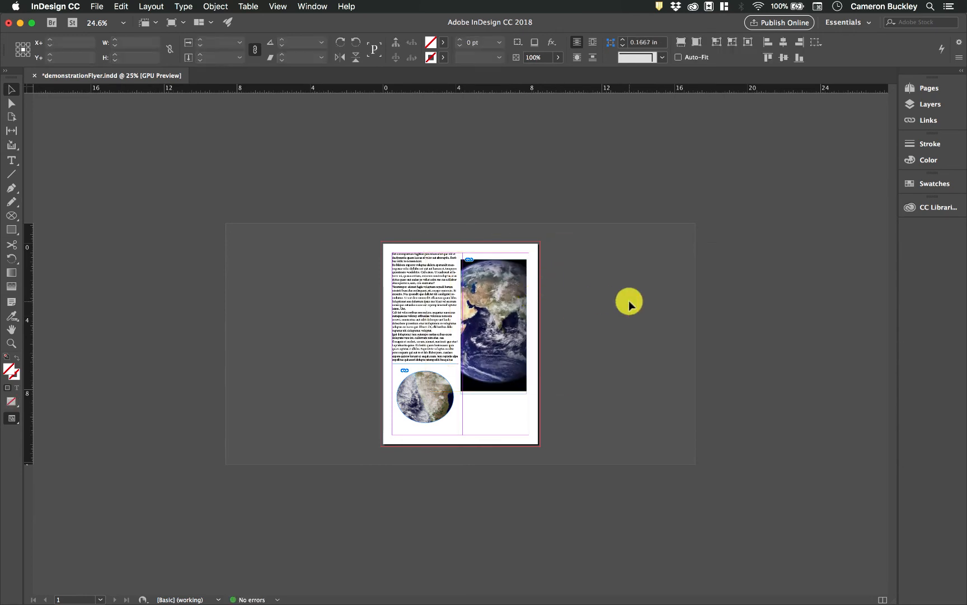
# Reposition the earth image within the rectangular frame to about X+ 2.26 in, Y+ 3.75 in
pyautogui.press('super+0')
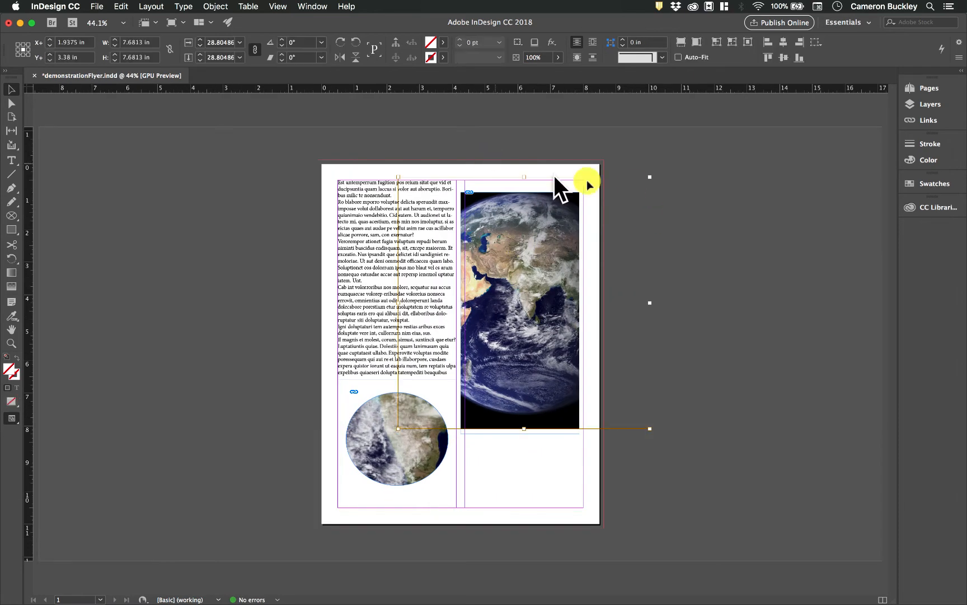
pyautogui.click(701, 284)
pyautogui.scroll(3, 701, 283)
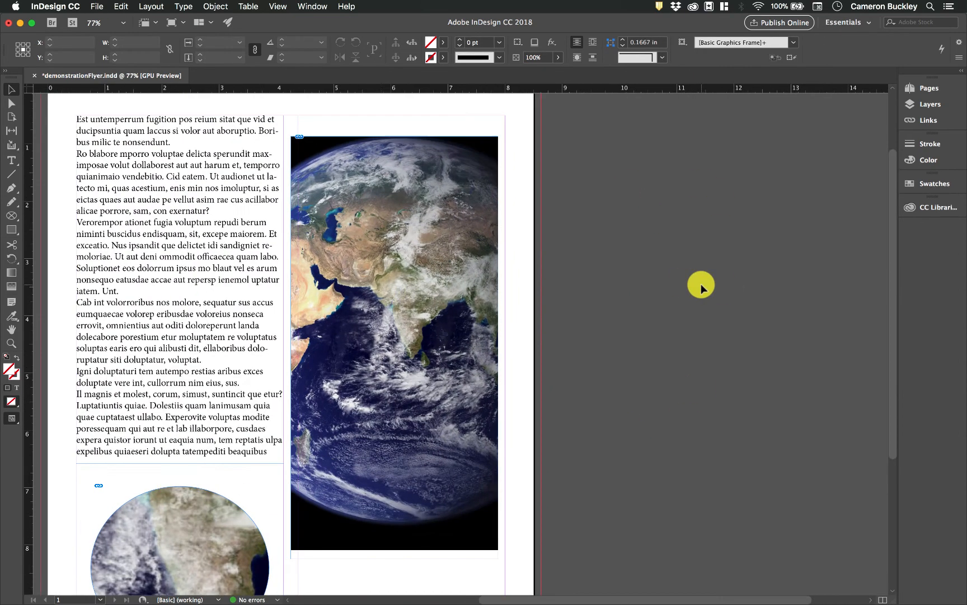
pyautogui.doubleClick(383, 288)
pyautogui.moveTo(431, 337); pyautogui.dragTo(374, 394)
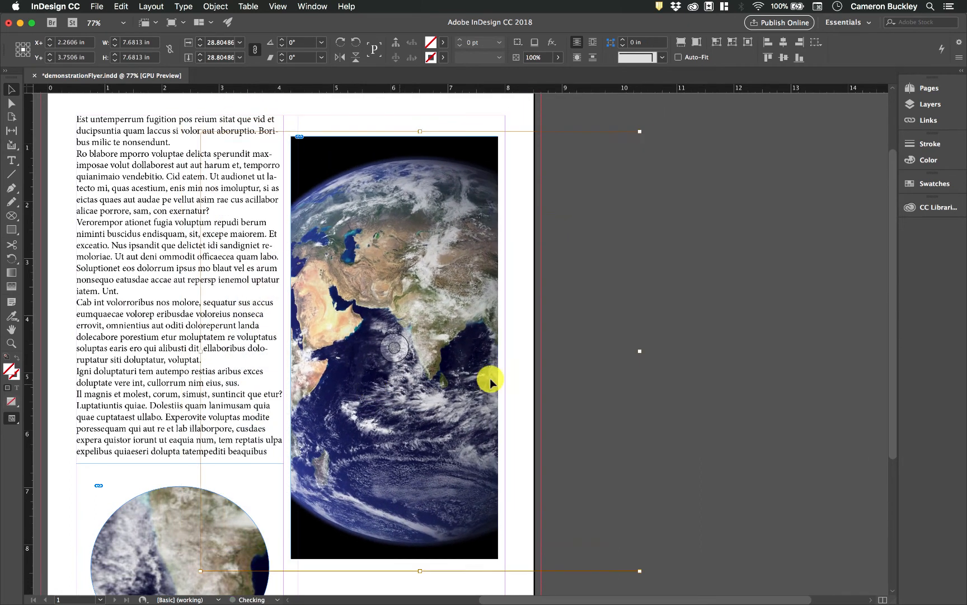
pyautogui.click(612, 382)
# Set the earth image inside the elliptical frame to 1 in wide and 1 in high
pyautogui.scroll(-5, 654, 383)
pyautogui.hscroll(-2, 654, 383)
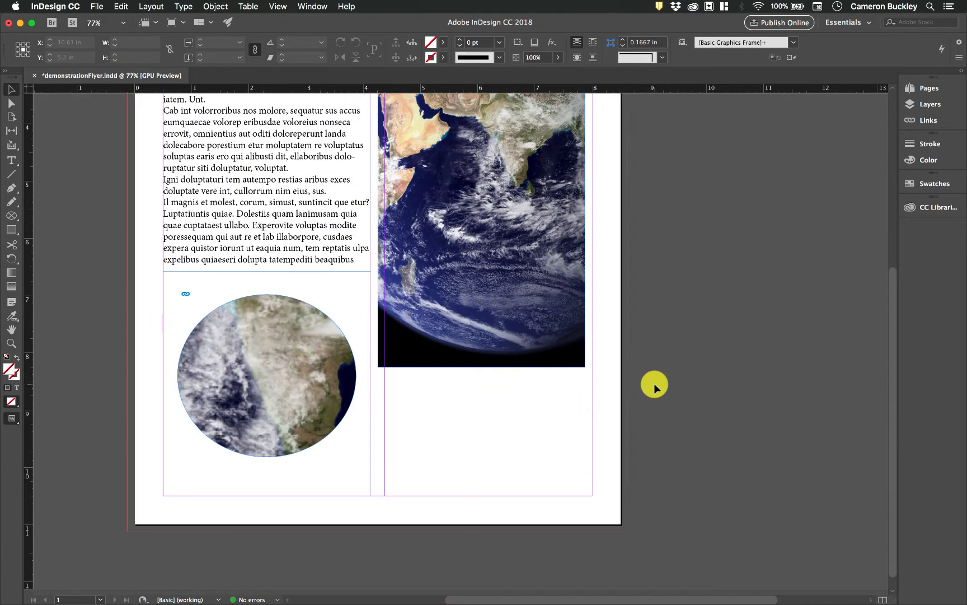
pyautogui.click(280, 342)
pyautogui.doubleClick(273, 337)
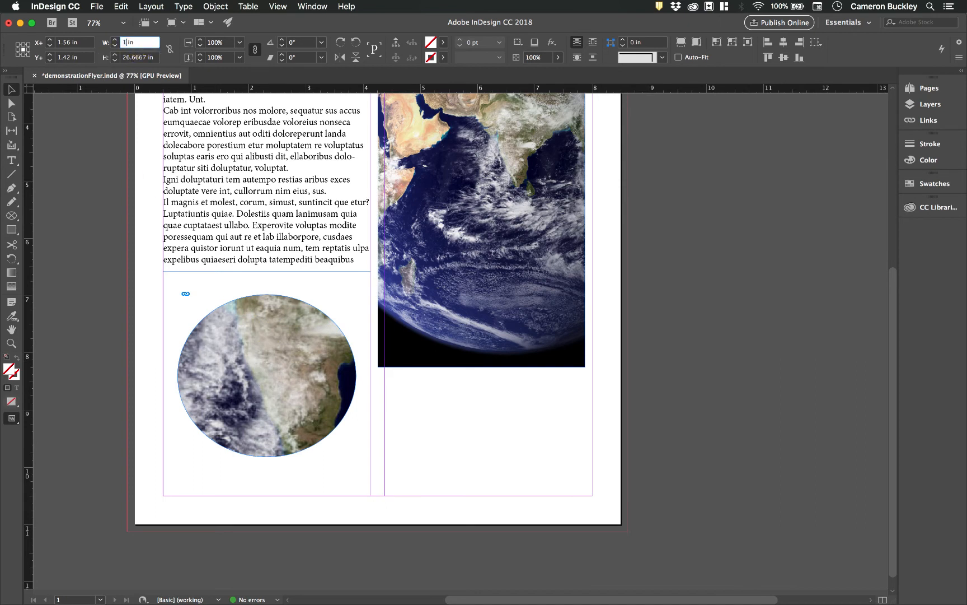
pyautogui.click(124, 42)
pyautogui.write('1')
pyautogui.press('Tab')
pyautogui.write('1')
pyautogui.press('Return')
pyautogui.click(138, 42)
# Enlarge the earth image inside the elliptical frame to about 3.96 in wide and 3.76 in high, covering the whole ellipse
pyautogui.click(274, 369)
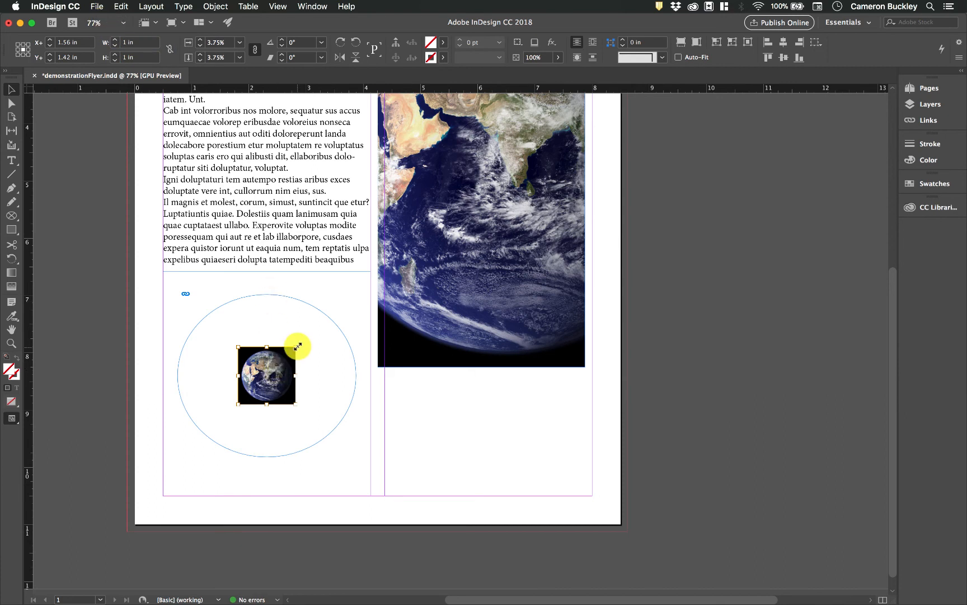
pyautogui.moveTo(293, 349); pyautogui.dragTo(397, 248)
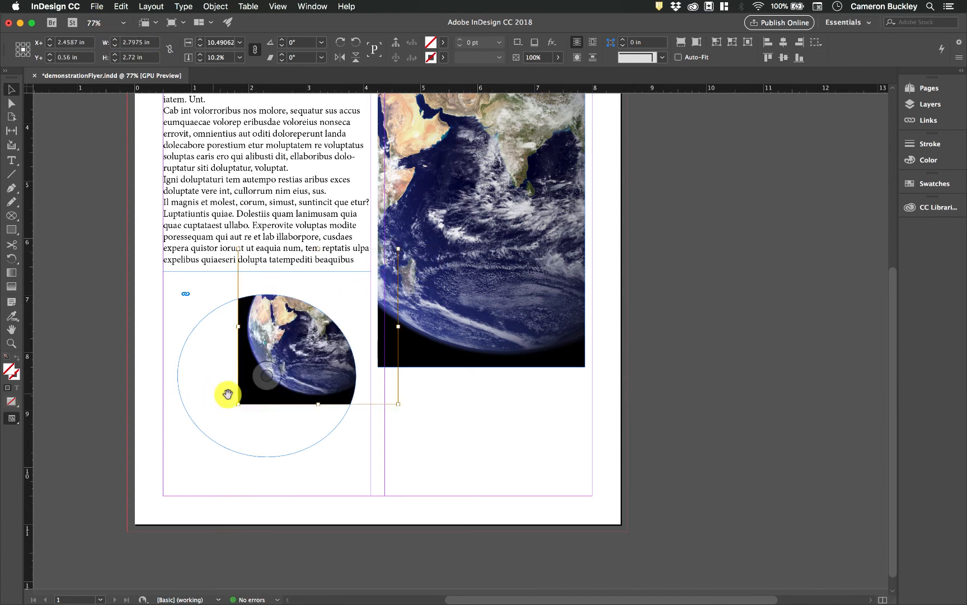
pyautogui.moveTo(241, 402); pyautogui.dragTo(193, 457)
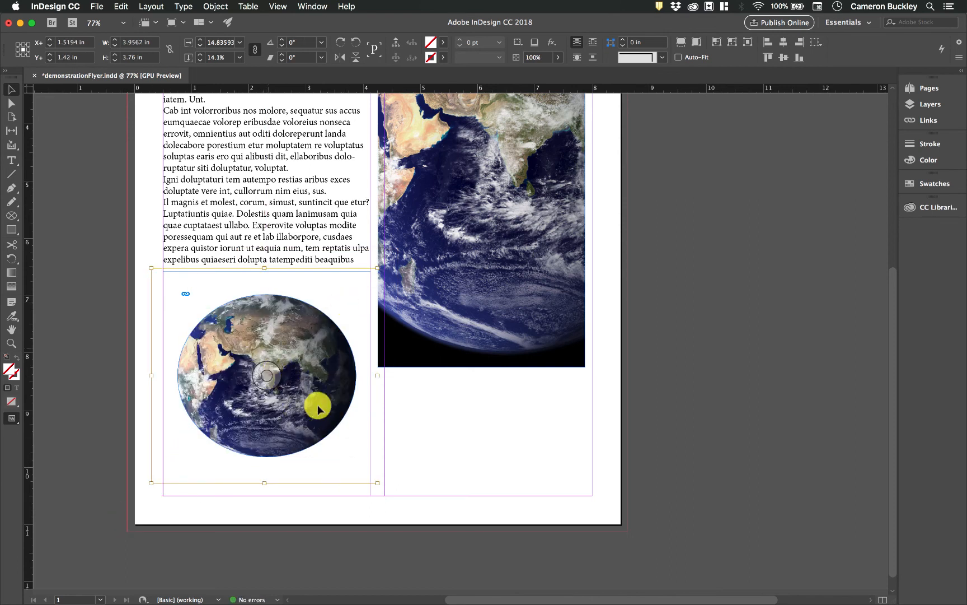
pyautogui.click(492, 420)
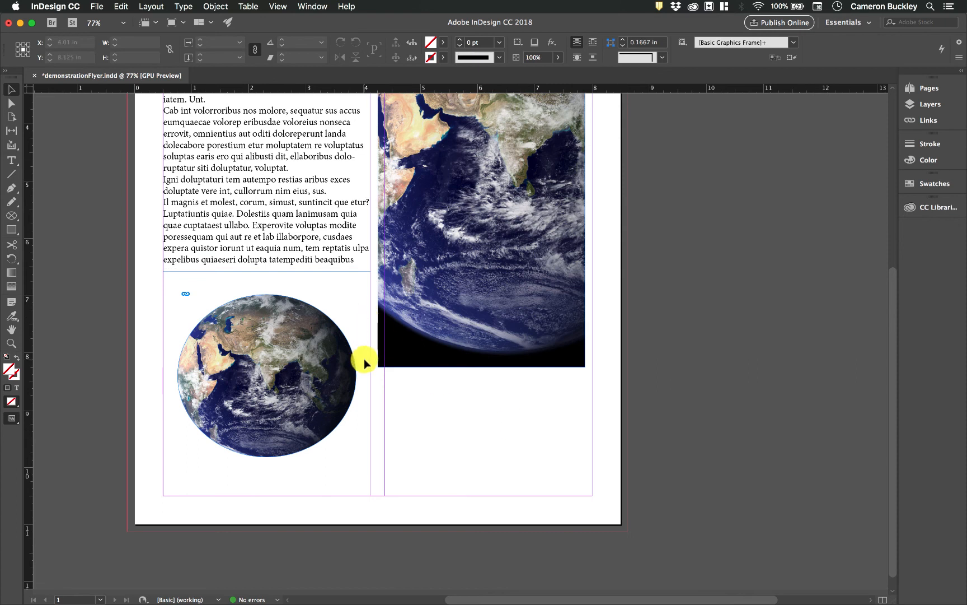
# Move the elliptical frame together with its image over to the page's left edge
pyautogui.click(291, 338)
pyautogui.moveTo(291, 338); pyautogui.dragTo(226, 349)
pyautogui.moveTo(273, 328); pyautogui.dragTo(295, 344)
pyautogui.click(408, 471)
pyautogui.moveTo(332, 376); pyautogui.dragTo(284, 364)
pyautogui.click(449, 460)
# Move the rectangular frame together with its image to about X 6.24 in, Y 4.65 in
pyautogui.scroll(5, 563, 445)
pyautogui.hscroll(1, 564, 445)
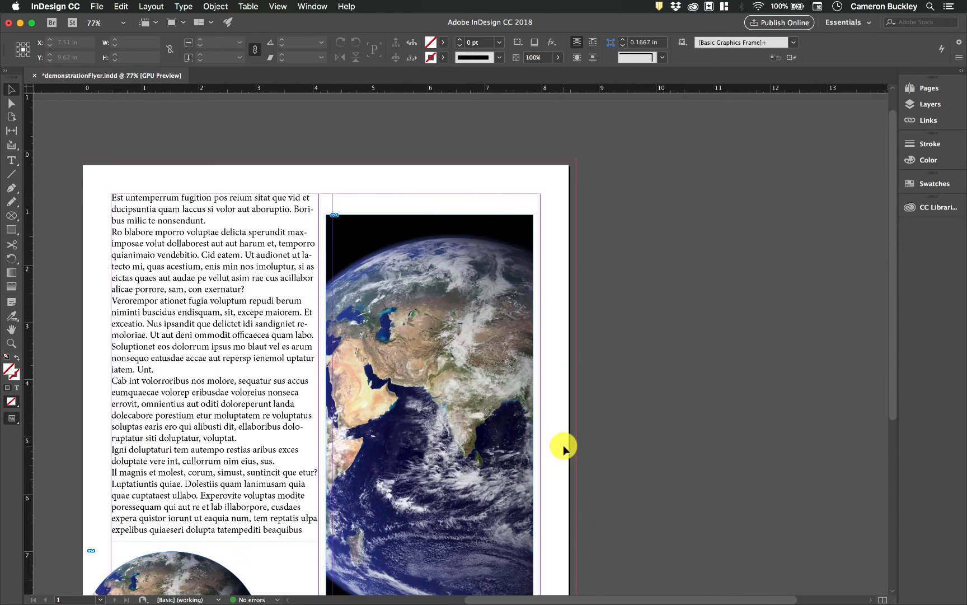
pyautogui.click(504, 411)
pyautogui.scroll(-1, 660, 342)
pyautogui.scroll(-2, 660, 343)
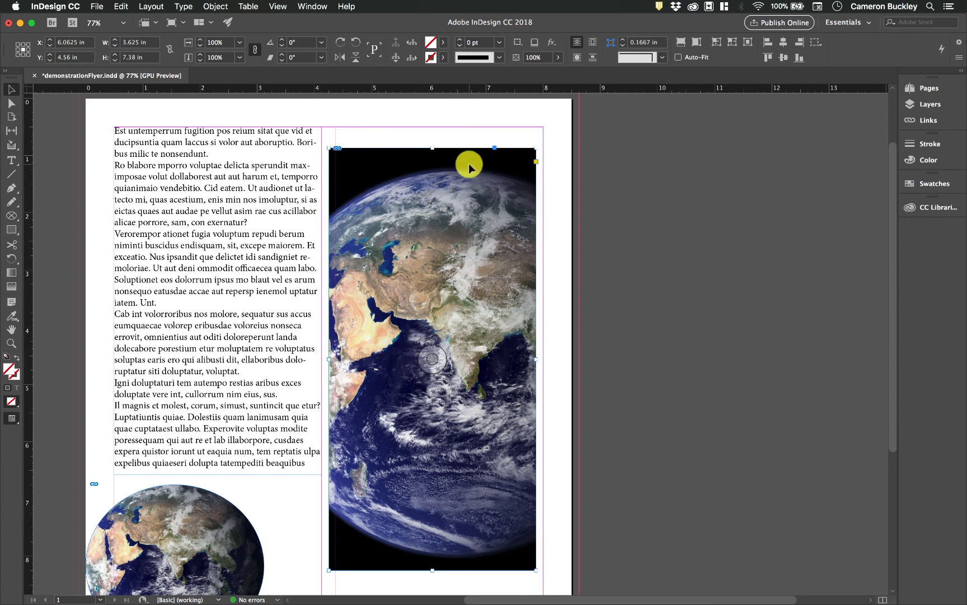
pyautogui.moveTo(536, 163); pyautogui.dragTo(583, 169)
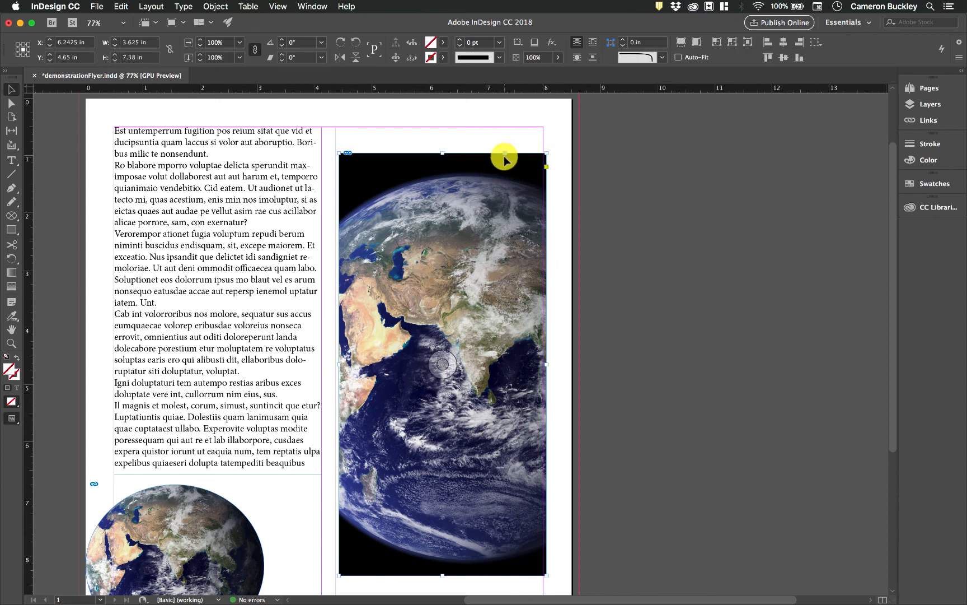
# Rotate the rectangular frame by 7.5° and undo the rotation
pyautogui.moveTo(550, 148); pyautogui.dragTo(513, 146)
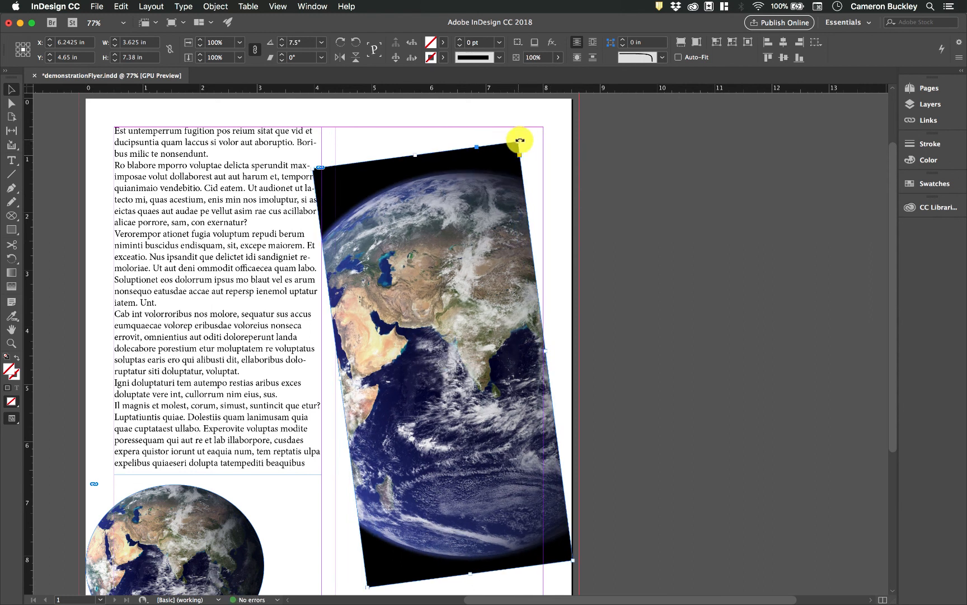
pyautogui.press('super+z')
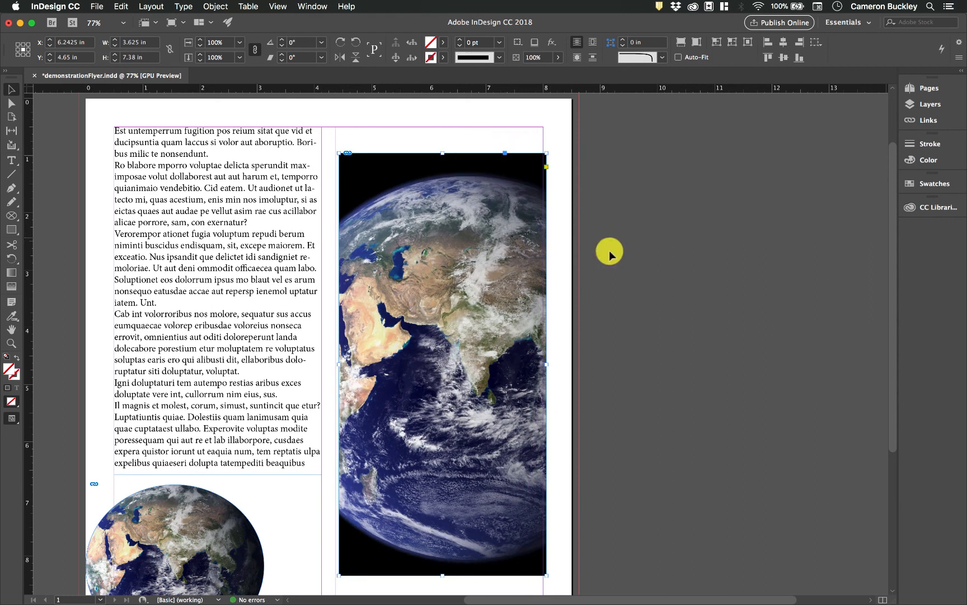
# Crop the rectangular frame to a much shorter height and place it near the top of the second text column
pyautogui.scroll(-3, 627, 282)
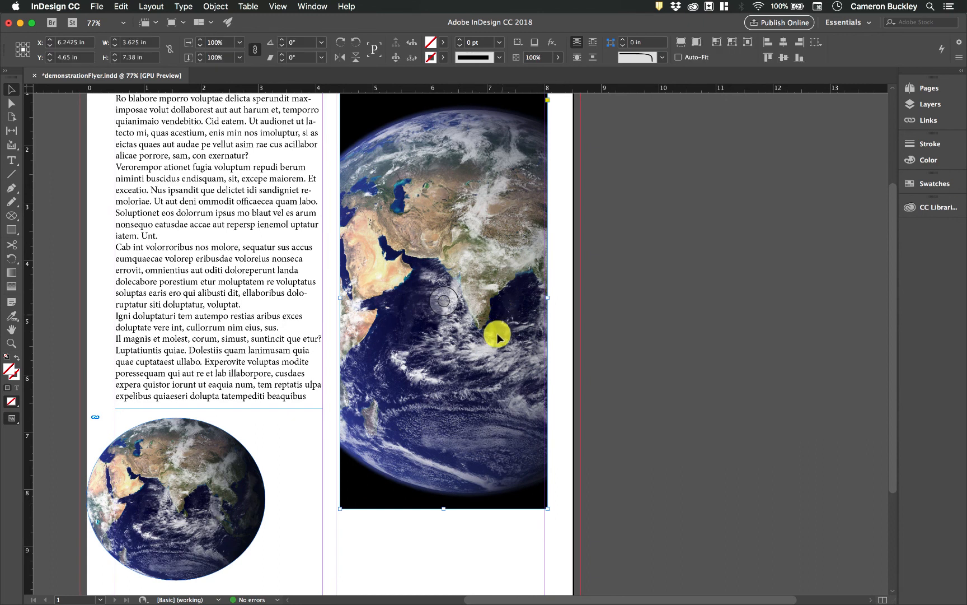
pyautogui.moveTo(441, 510); pyautogui.dragTo(386, 258)
pyautogui.scroll(6, 467, 391)
pyautogui.hscroll(-1, 467, 391)
pyautogui.click(700, 235)
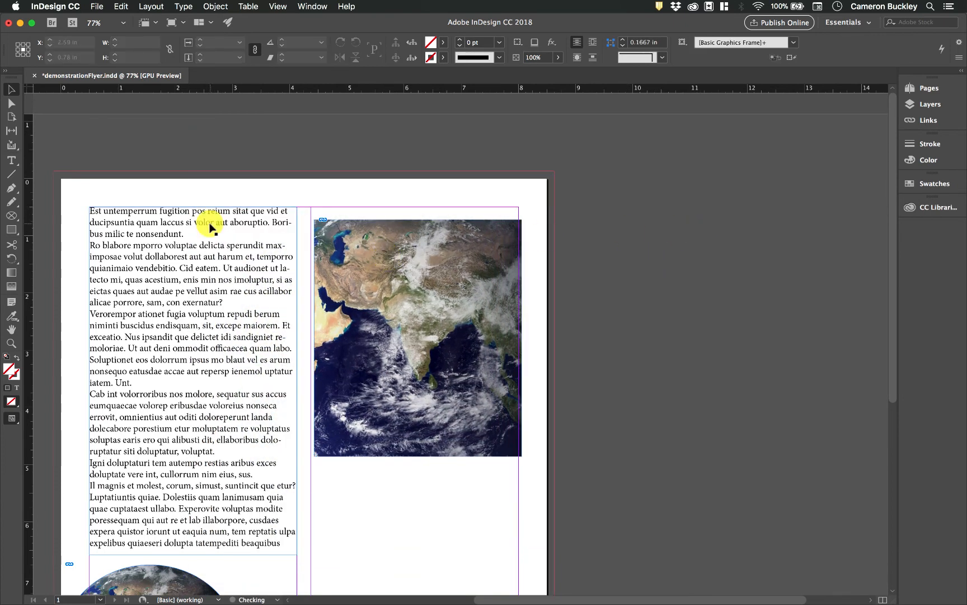
# Reshape the rectangular frame into an irregular four-sided shape by moving individual corner points with the Direct Selection tool
pyautogui.click(9, 104)
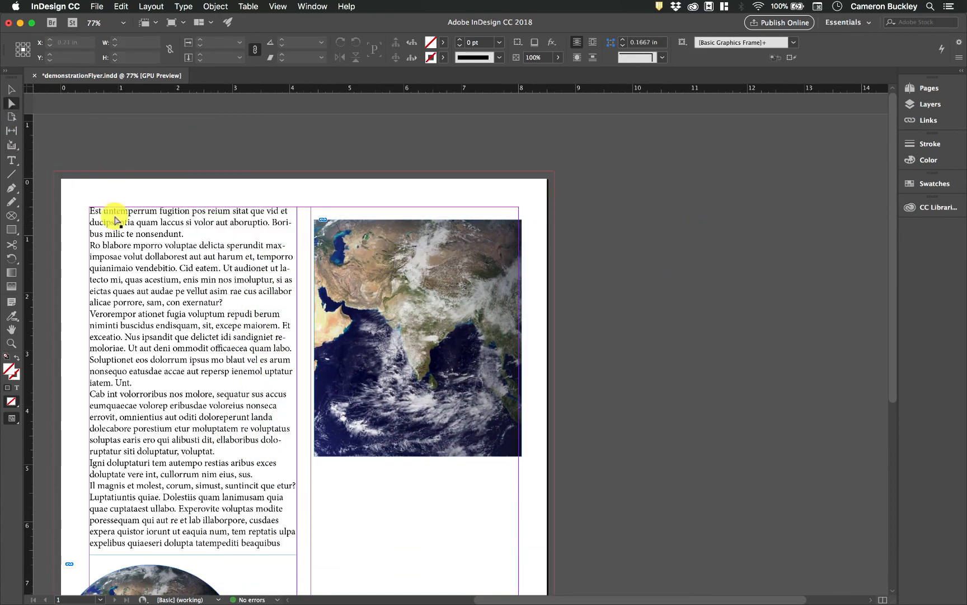
pyautogui.click(507, 222)
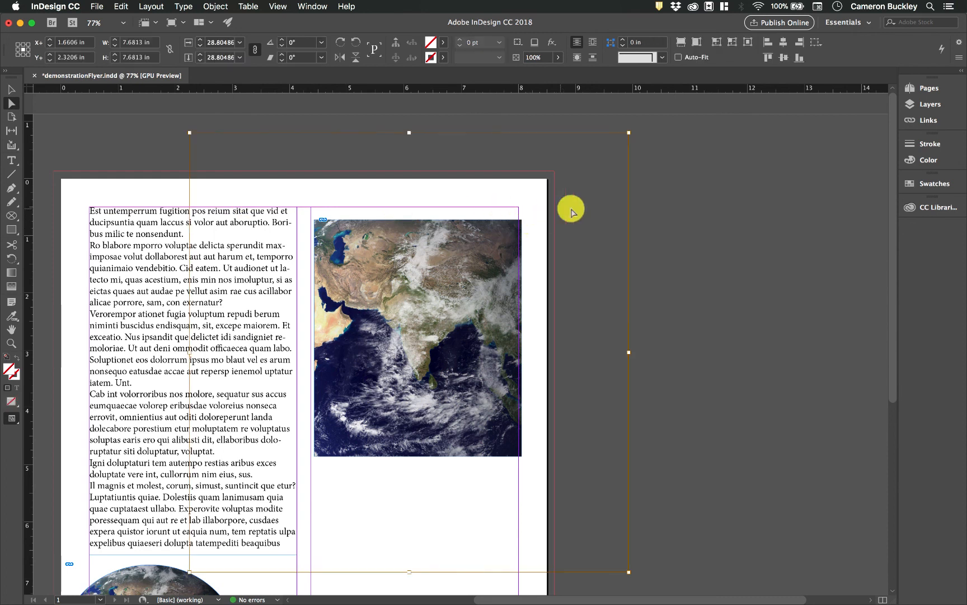
pyautogui.click(688, 202)
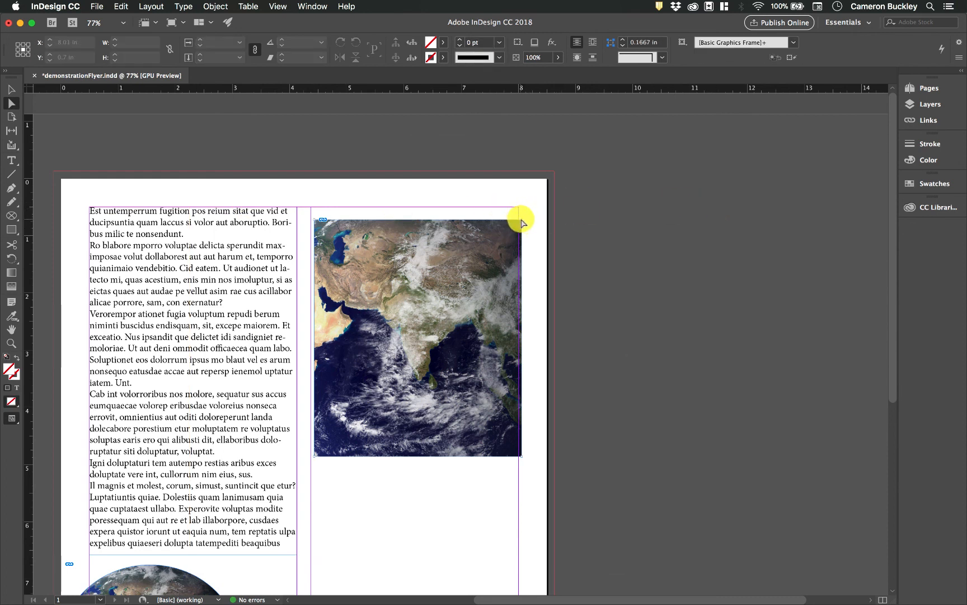
pyautogui.click(521, 223)
pyautogui.moveTo(522, 222); pyautogui.dragTo(538, 191)
pyautogui.moveTo(315, 224); pyautogui.dragTo(363, 258)
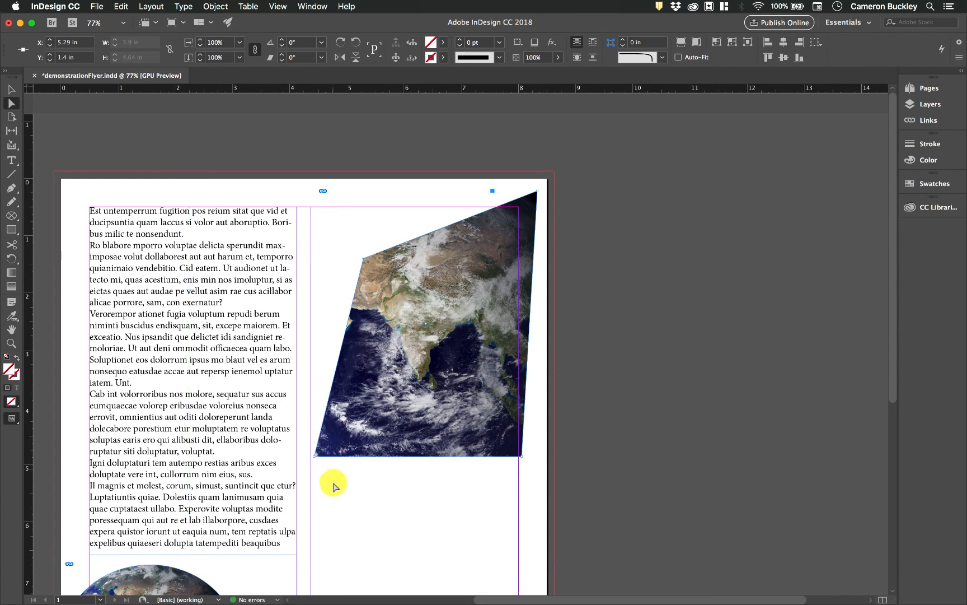
pyautogui.moveTo(317, 459); pyautogui.dragTo(346, 508)
# Review the list of image files linked in the flyer
pyautogui.scroll(-5, 345, 508)
pyautogui.scroll(-3, 397, 386)
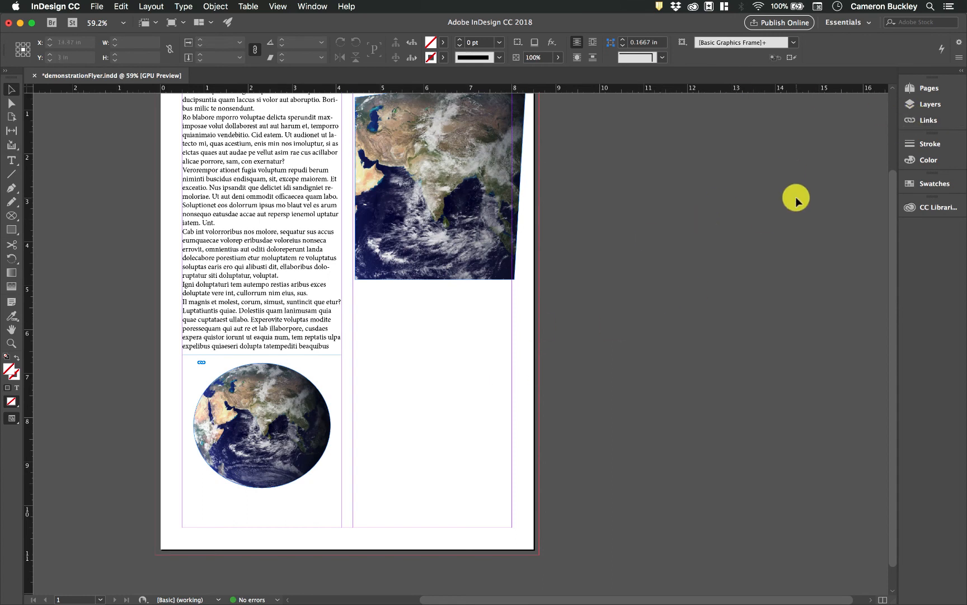
pyautogui.click(917, 119)
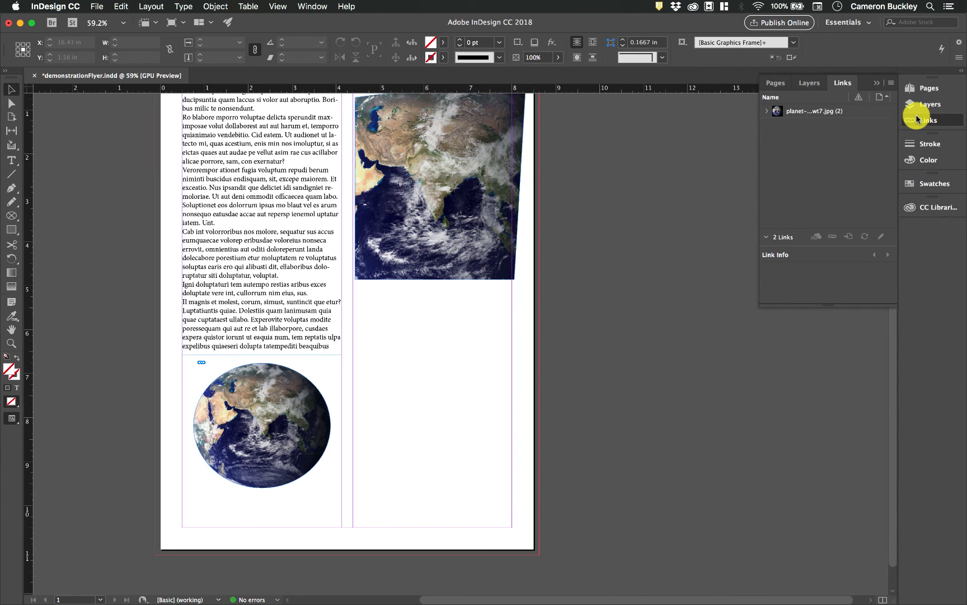
pyautogui.click(917, 119)
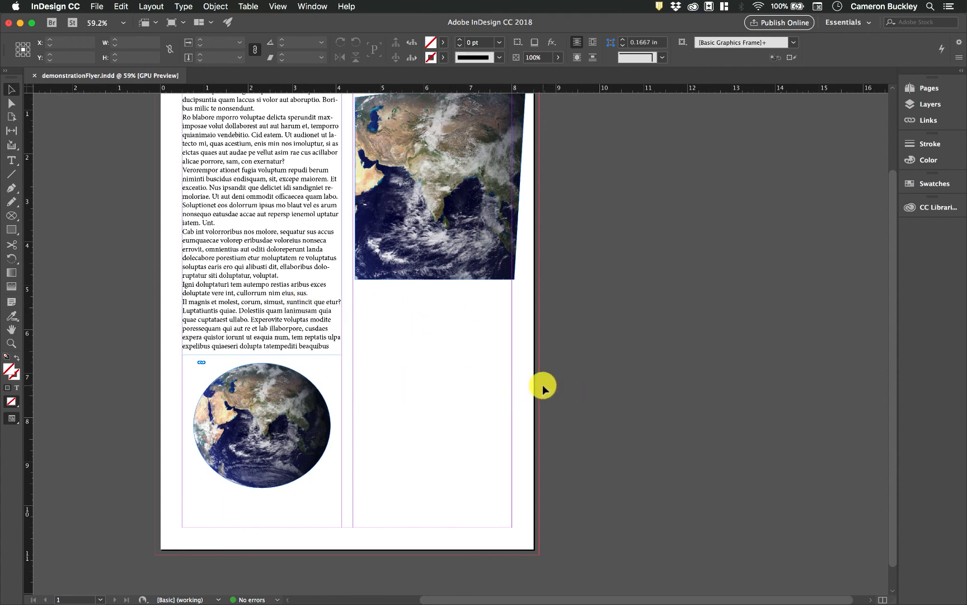
pyautogui.click(29, 587)
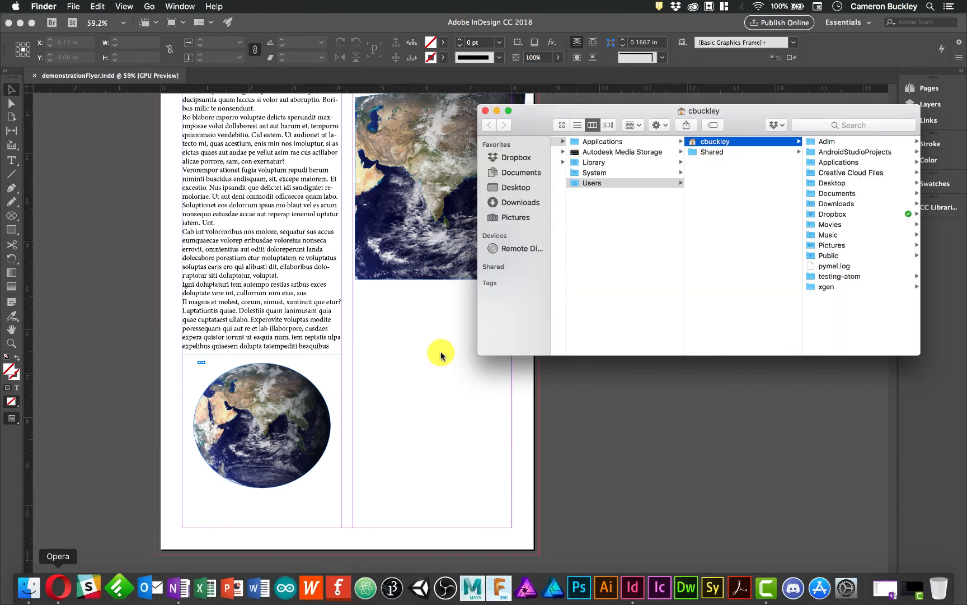
pyautogui.click(520, 202)
pyautogui.scroll(-2, 622, 232)
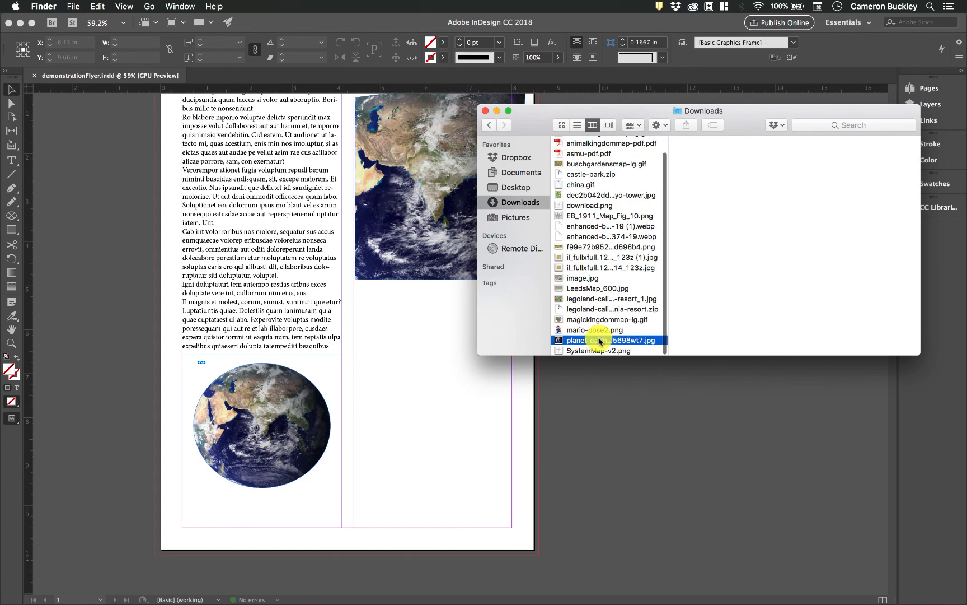
pyautogui.rightClick(598, 339)
pyautogui.click(632, 369)
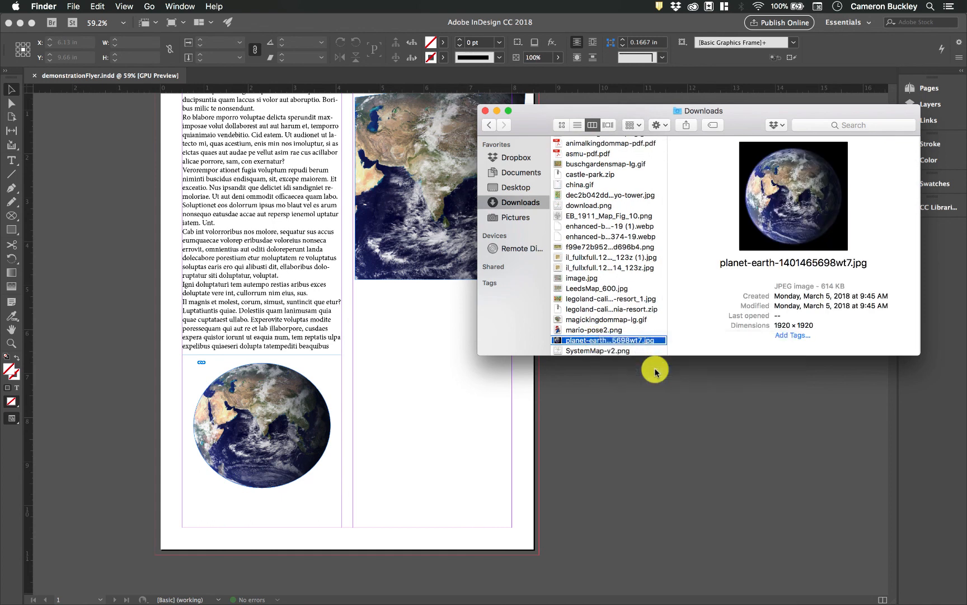
pyautogui.click(653, 407)
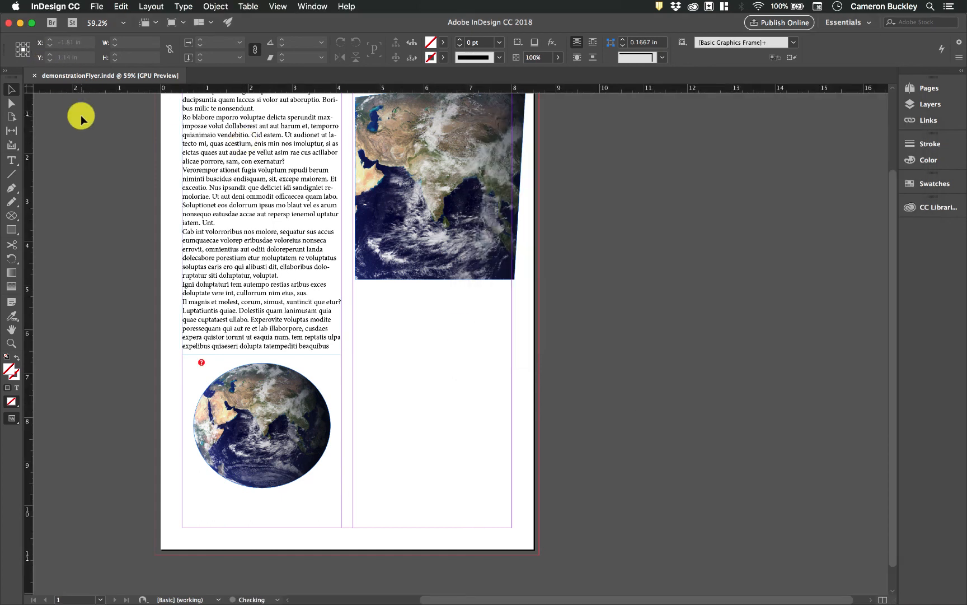
# Close the flyer document and reopen demonstrationFlyer.indd from the recent files
pyautogui.click(9, 24)
pyautogui.click(89, 5)
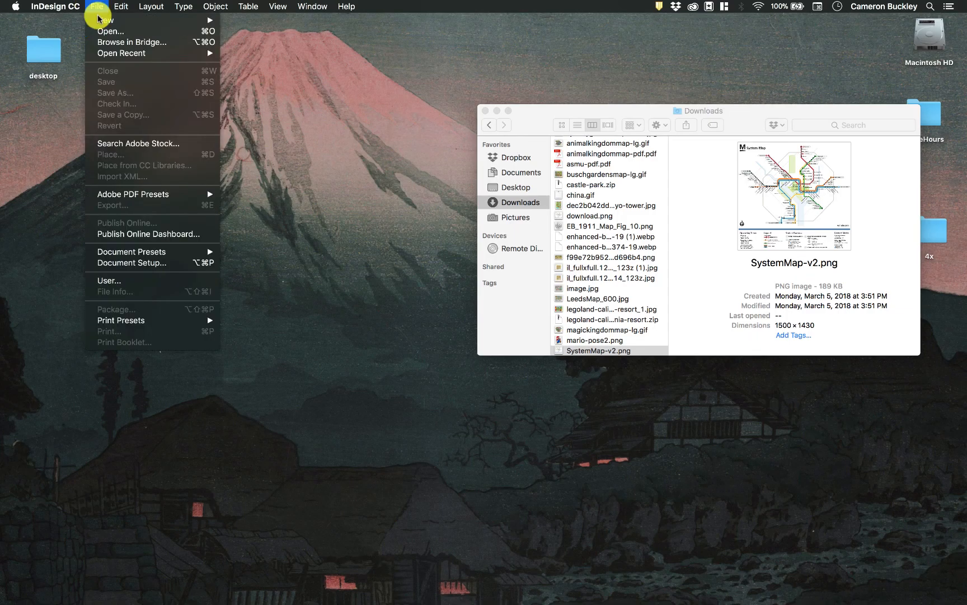
pyautogui.moveTo(204, 53)
pyautogui.click(267, 56)
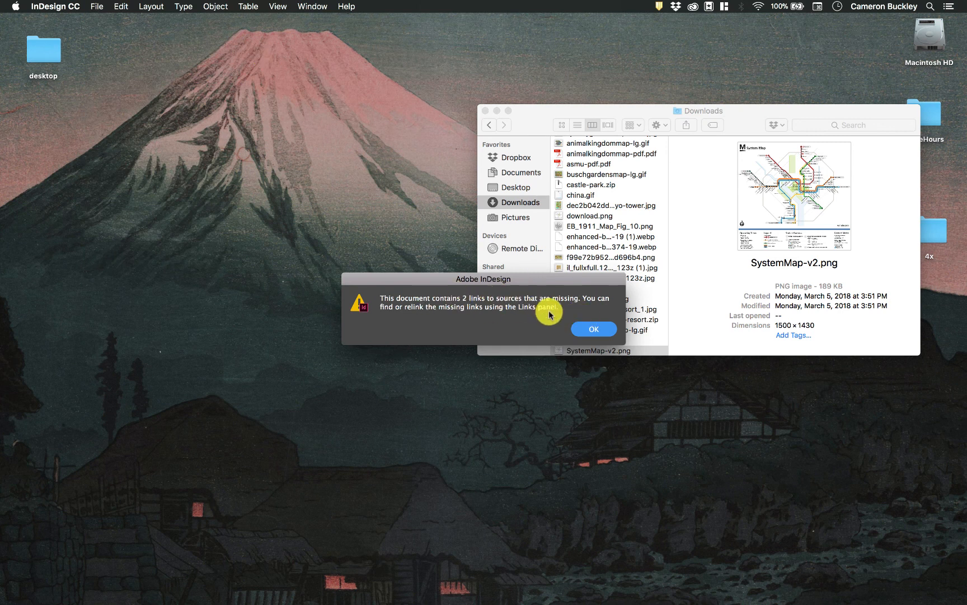
pyautogui.click(593, 329)
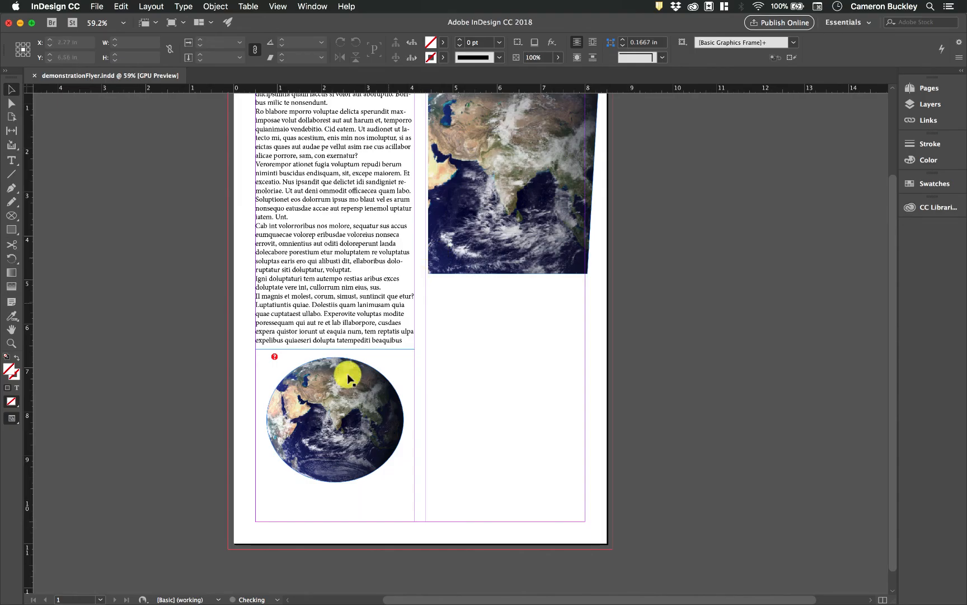
# Examine the link markers and the display quality of both earth images up close
pyautogui.scroll(3, 368, 376)
pyautogui.scroll(3, 210, 374)
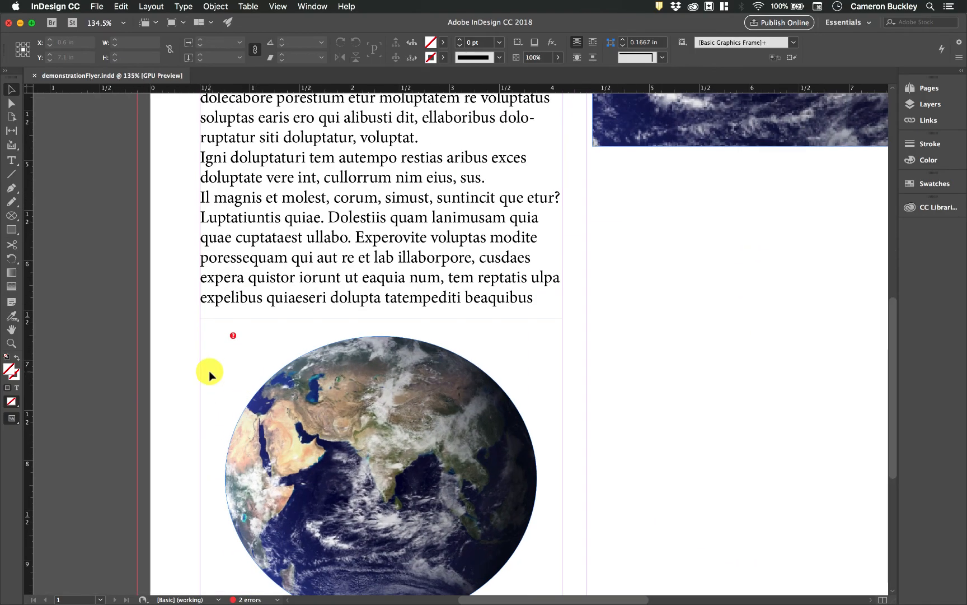
pyautogui.scroll(-4, 339, 361)
pyautogui.scroll(4, 531, 271)
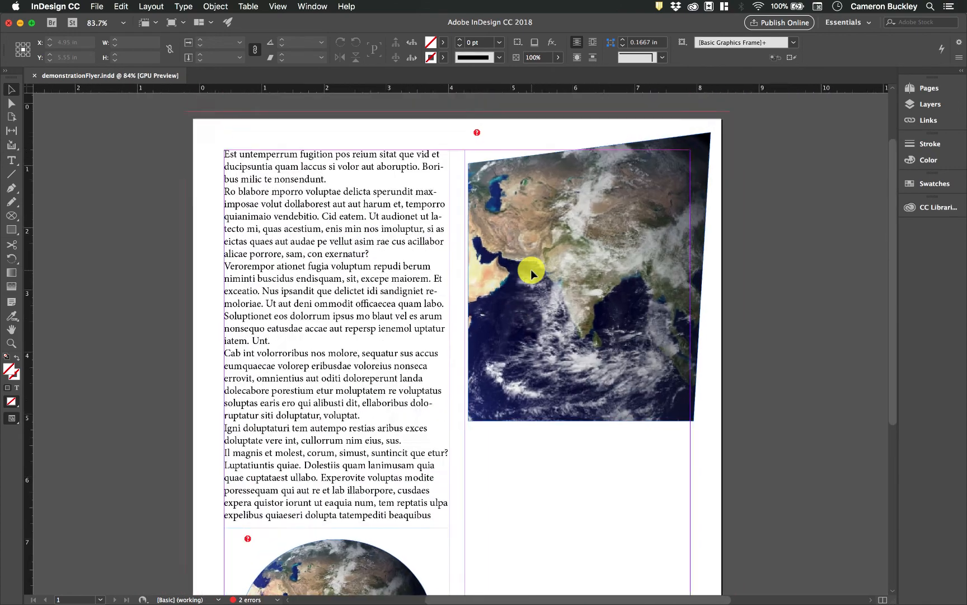
pyautogui.scroll(-4, 531, 271)
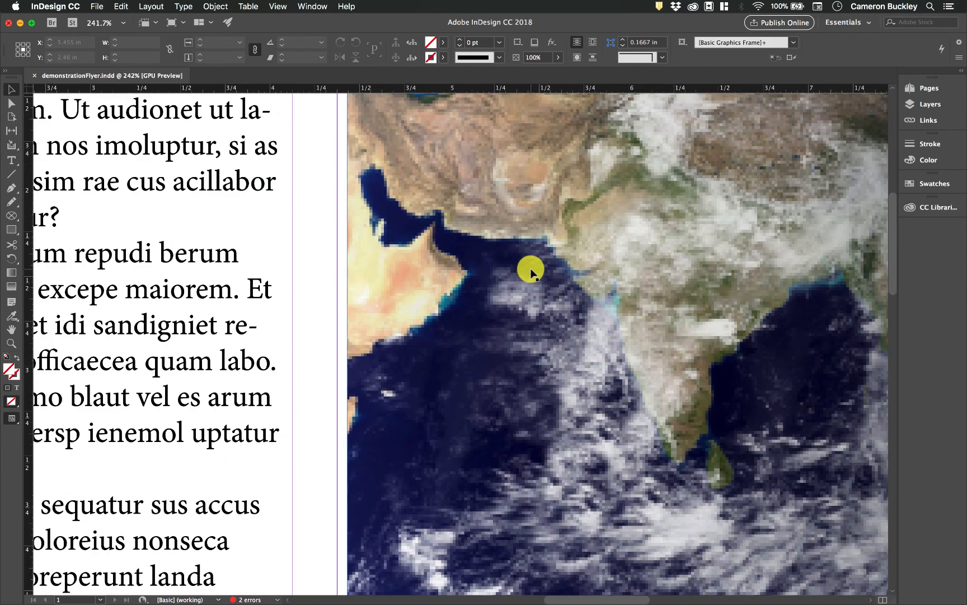